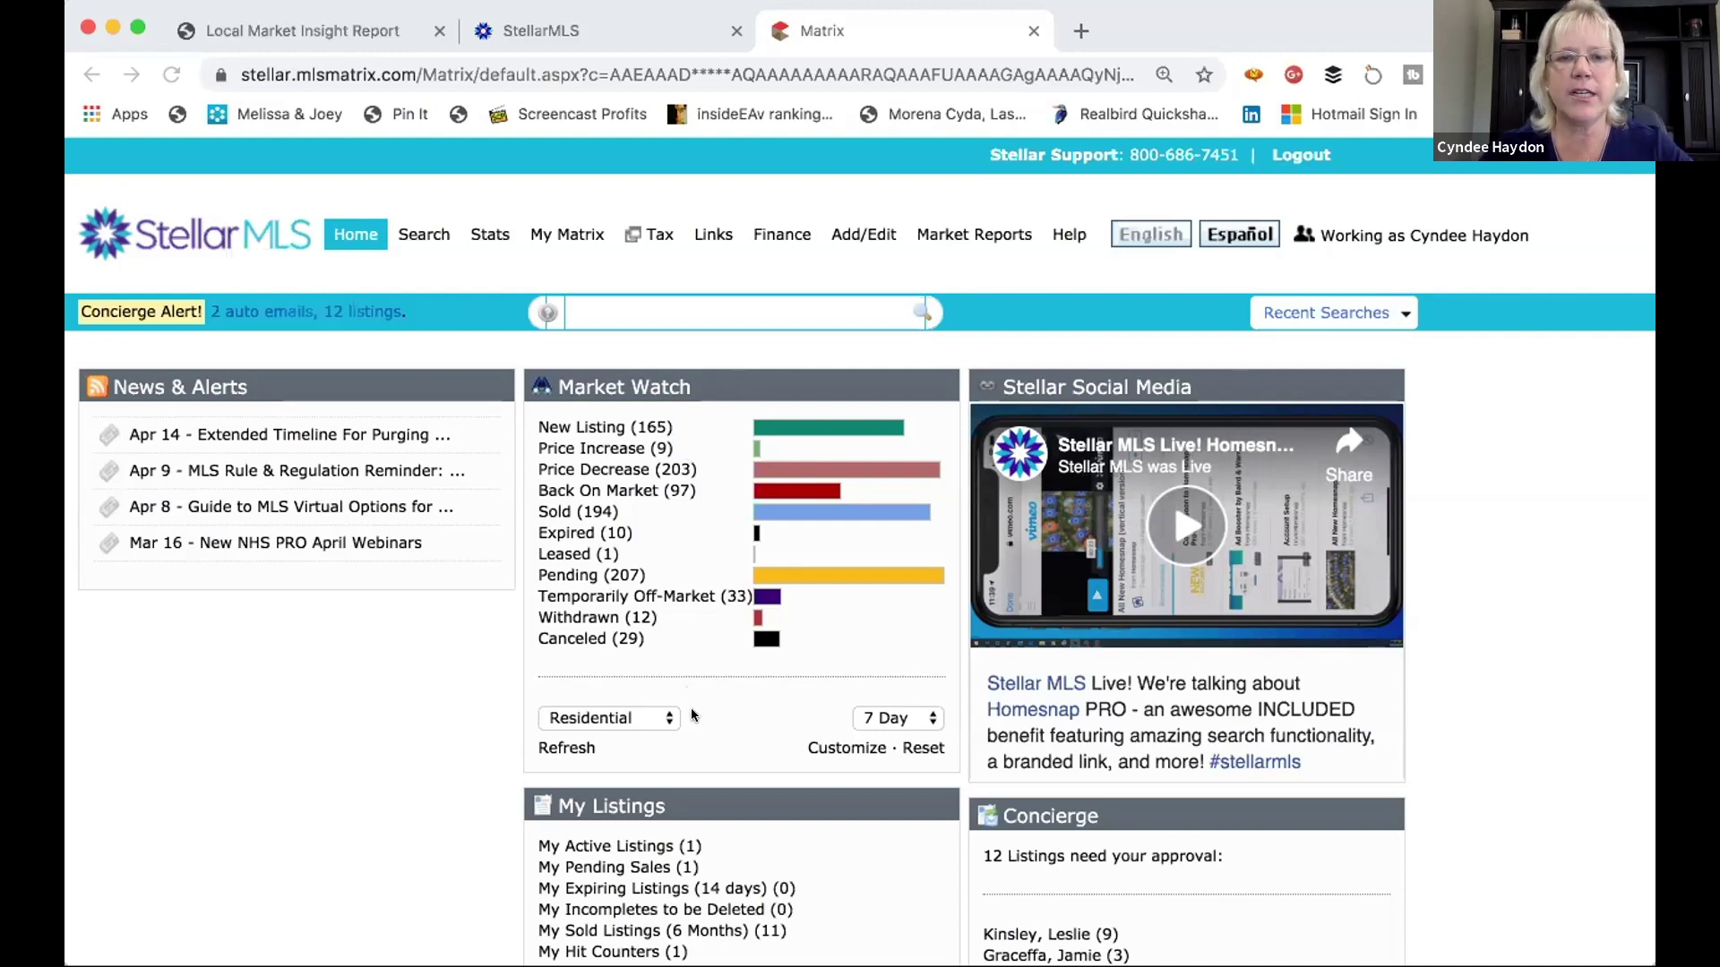
# Keep Market Watch set to Residential with the 7 Day time range
pyautogui.click(647, 716)
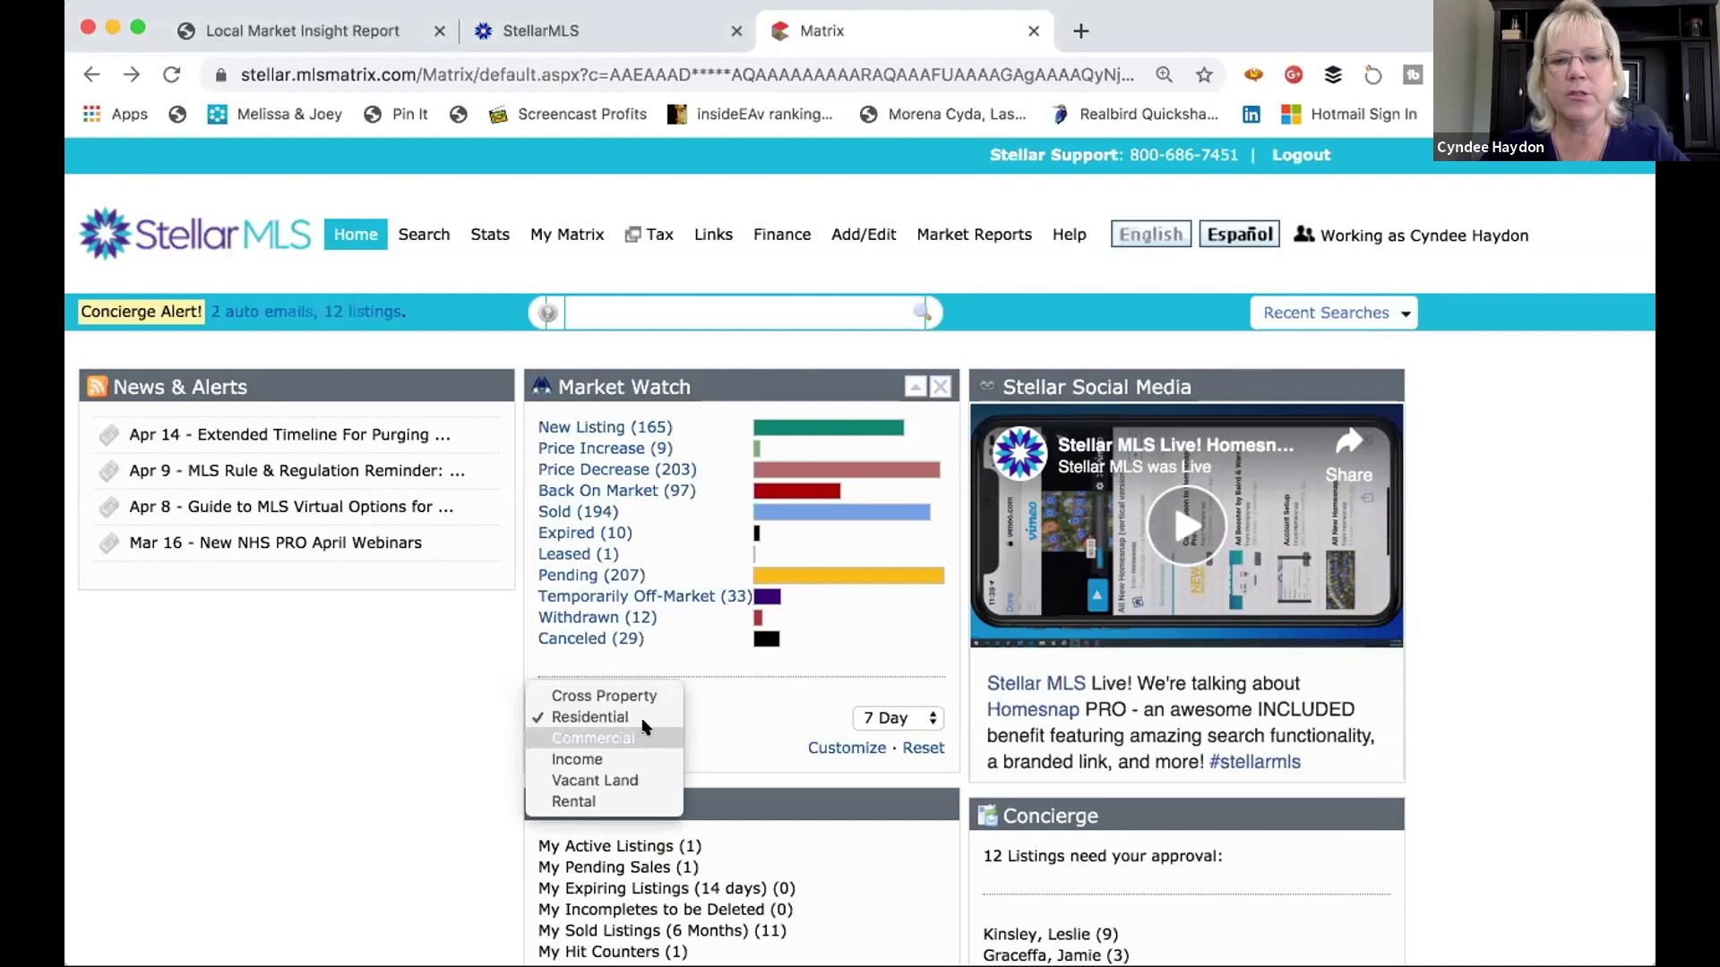
pyautogui.click(641, 716)
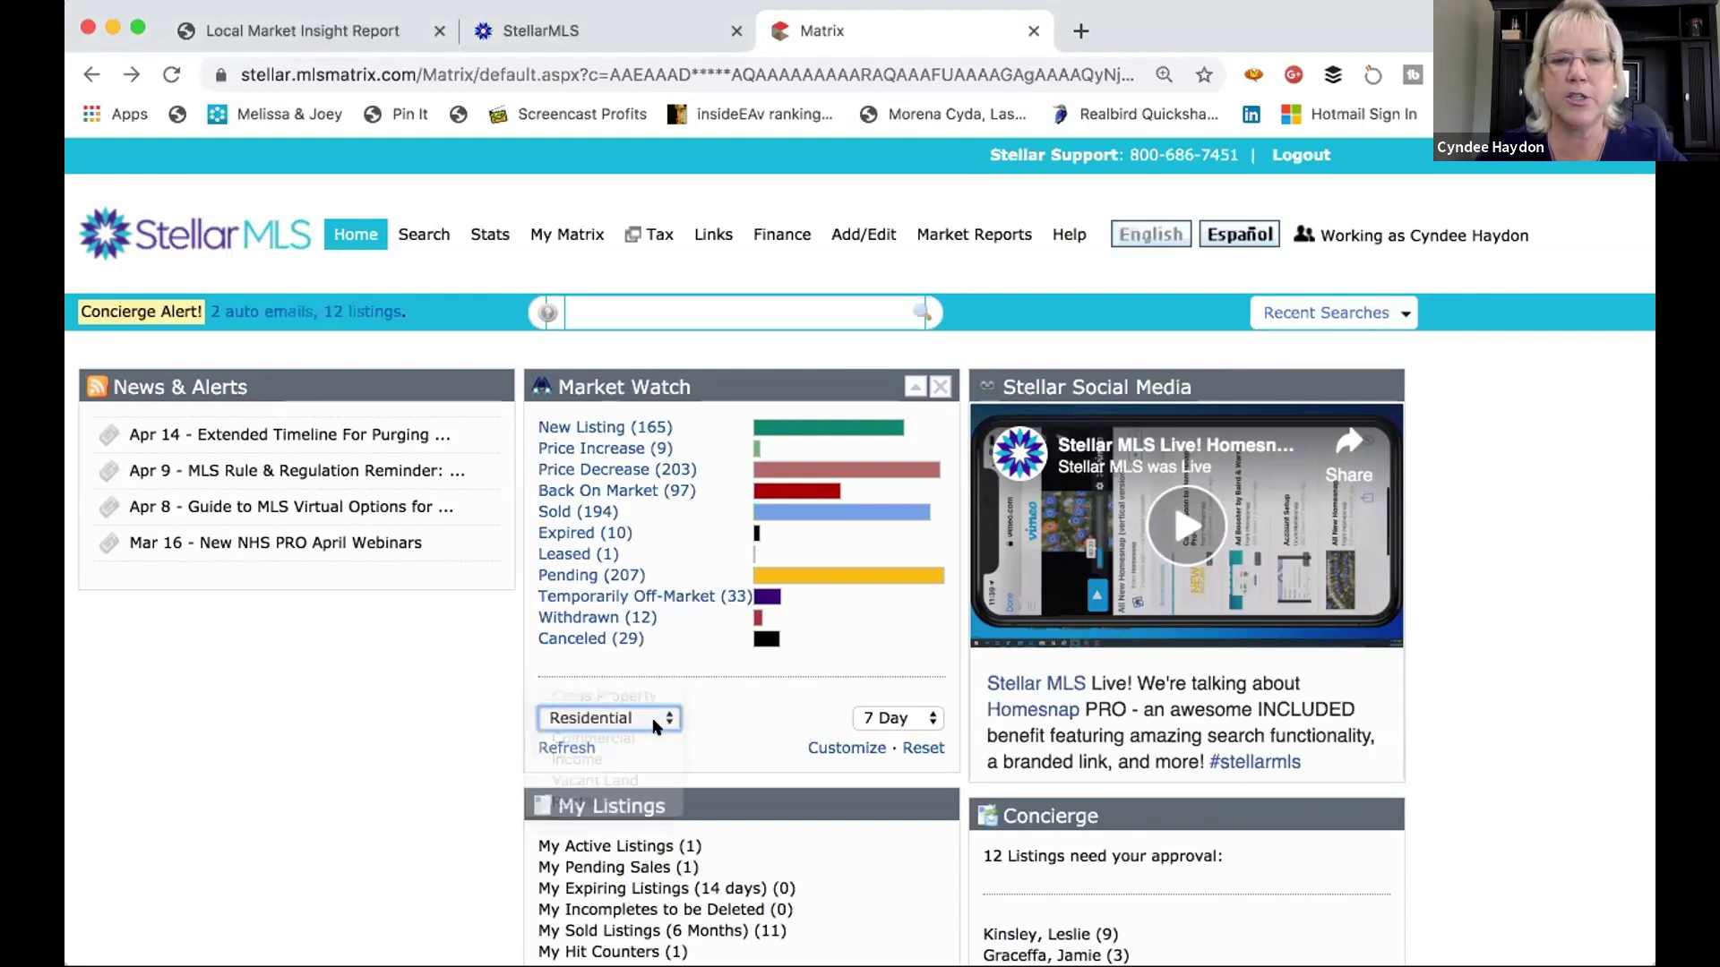
pyautogui.click(901, 717)
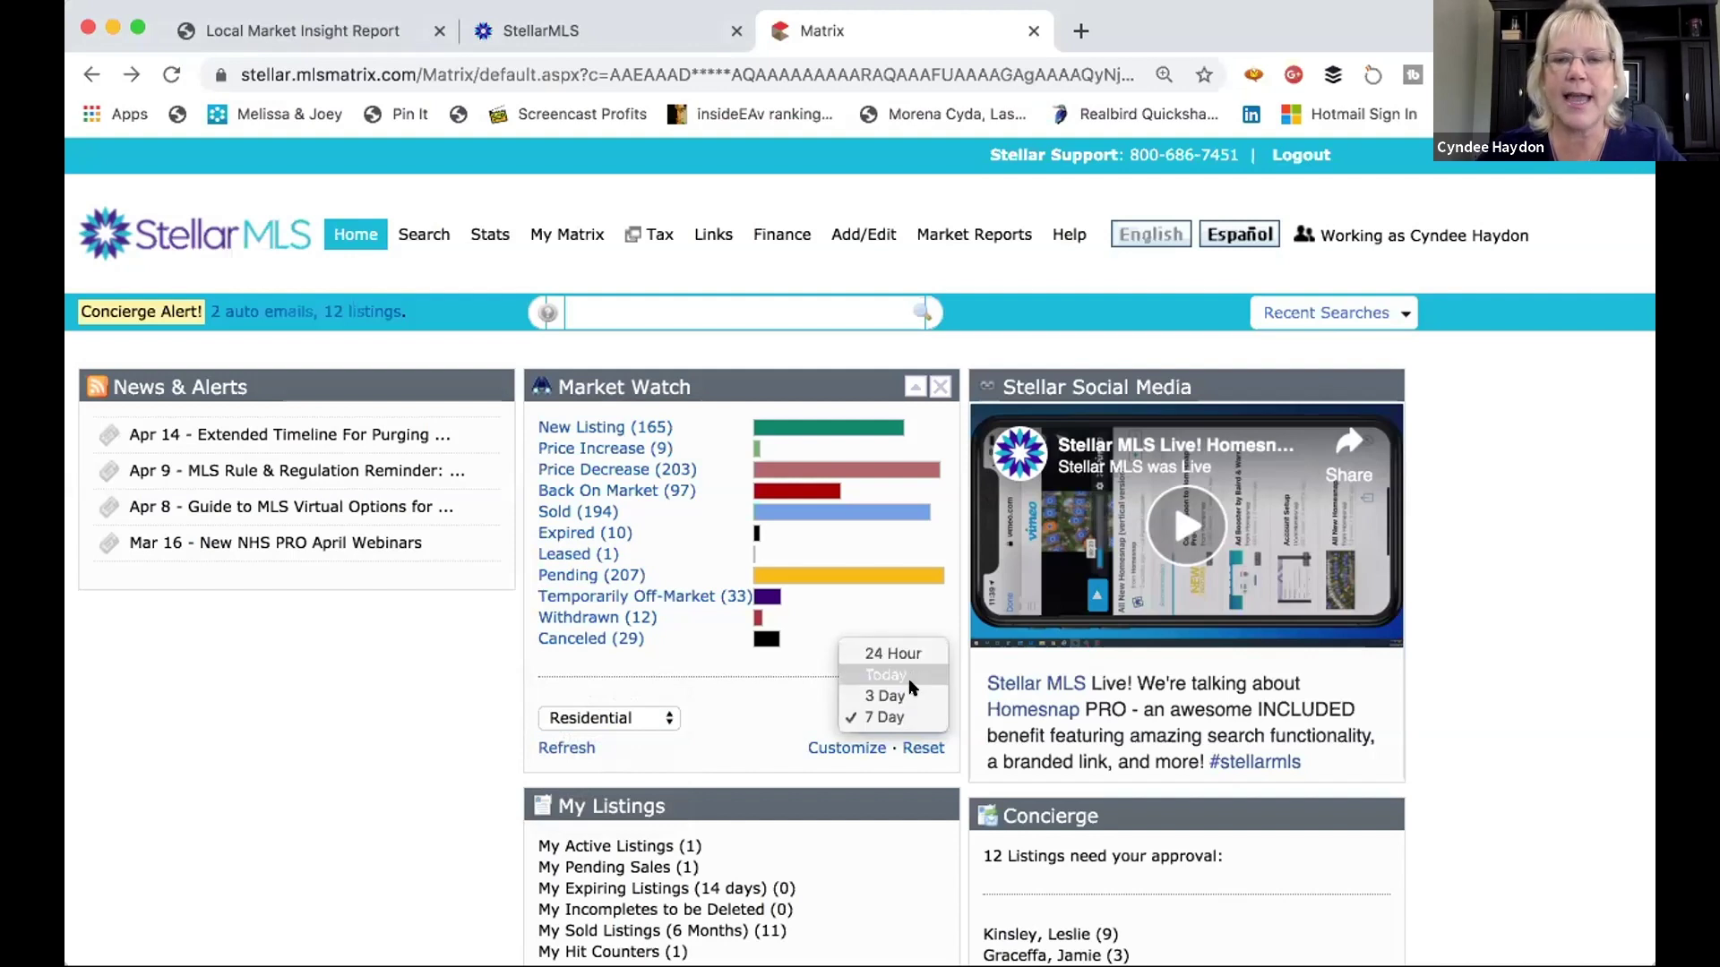
pyautogui.click(911, 717)
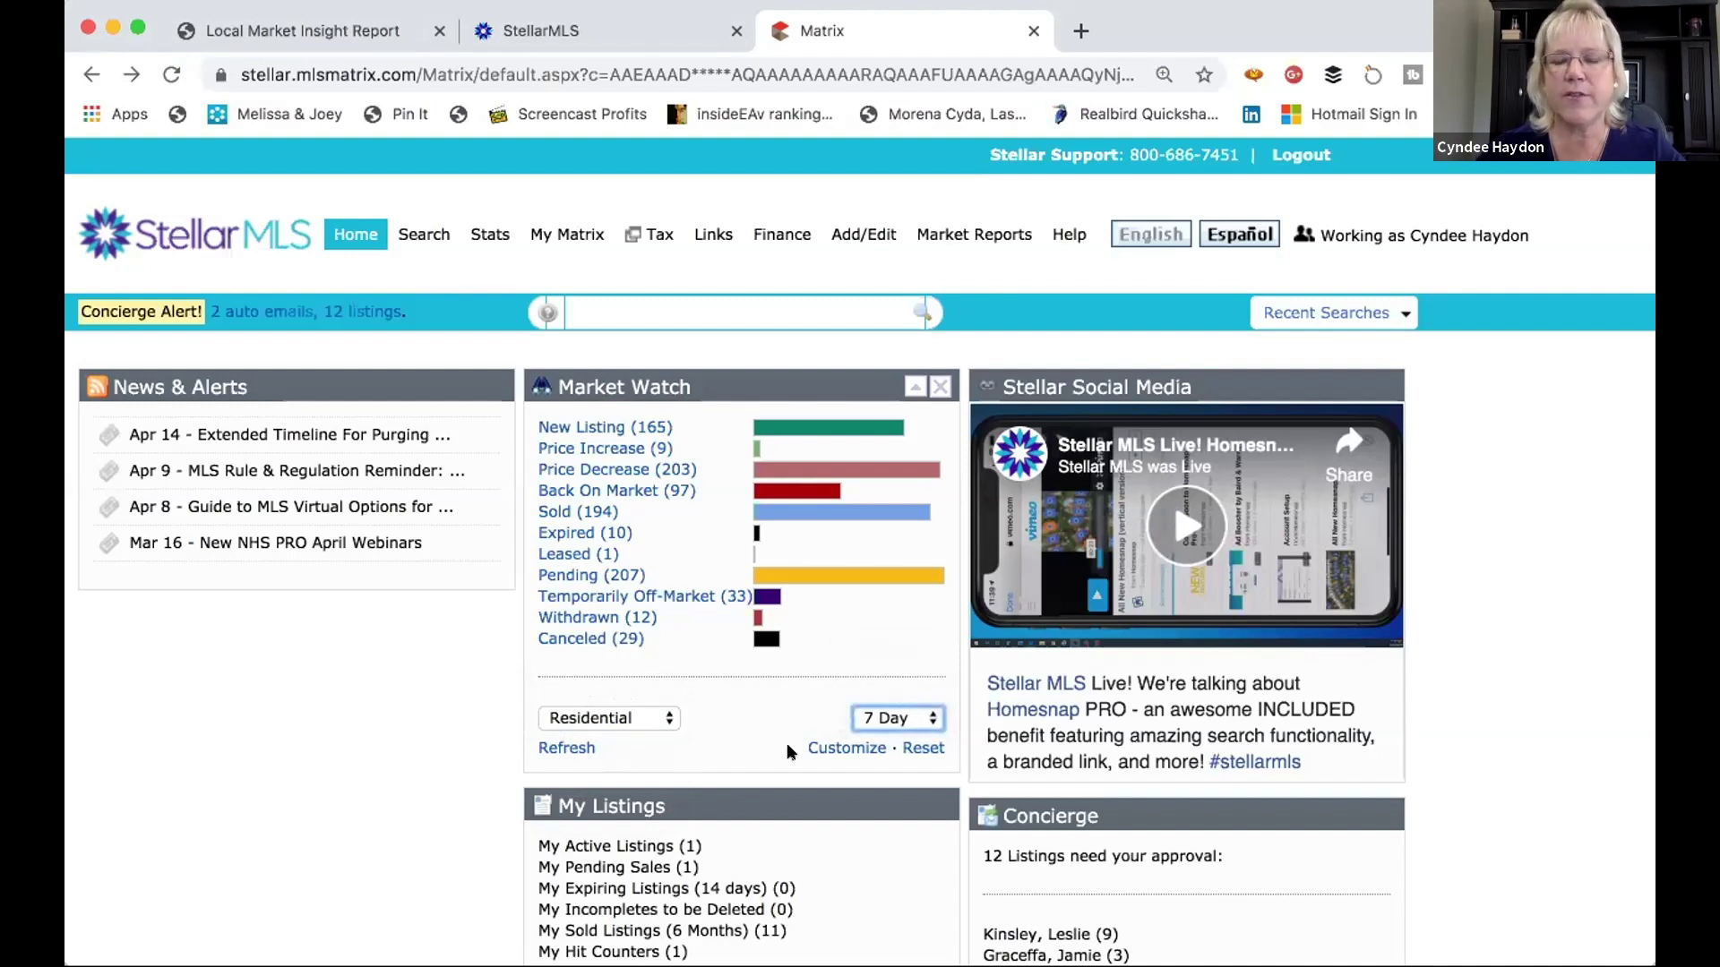
# Open the Market Watch search criteria and check the Within distance options, leaving them unchanged
pyautogui.click(835, 751)
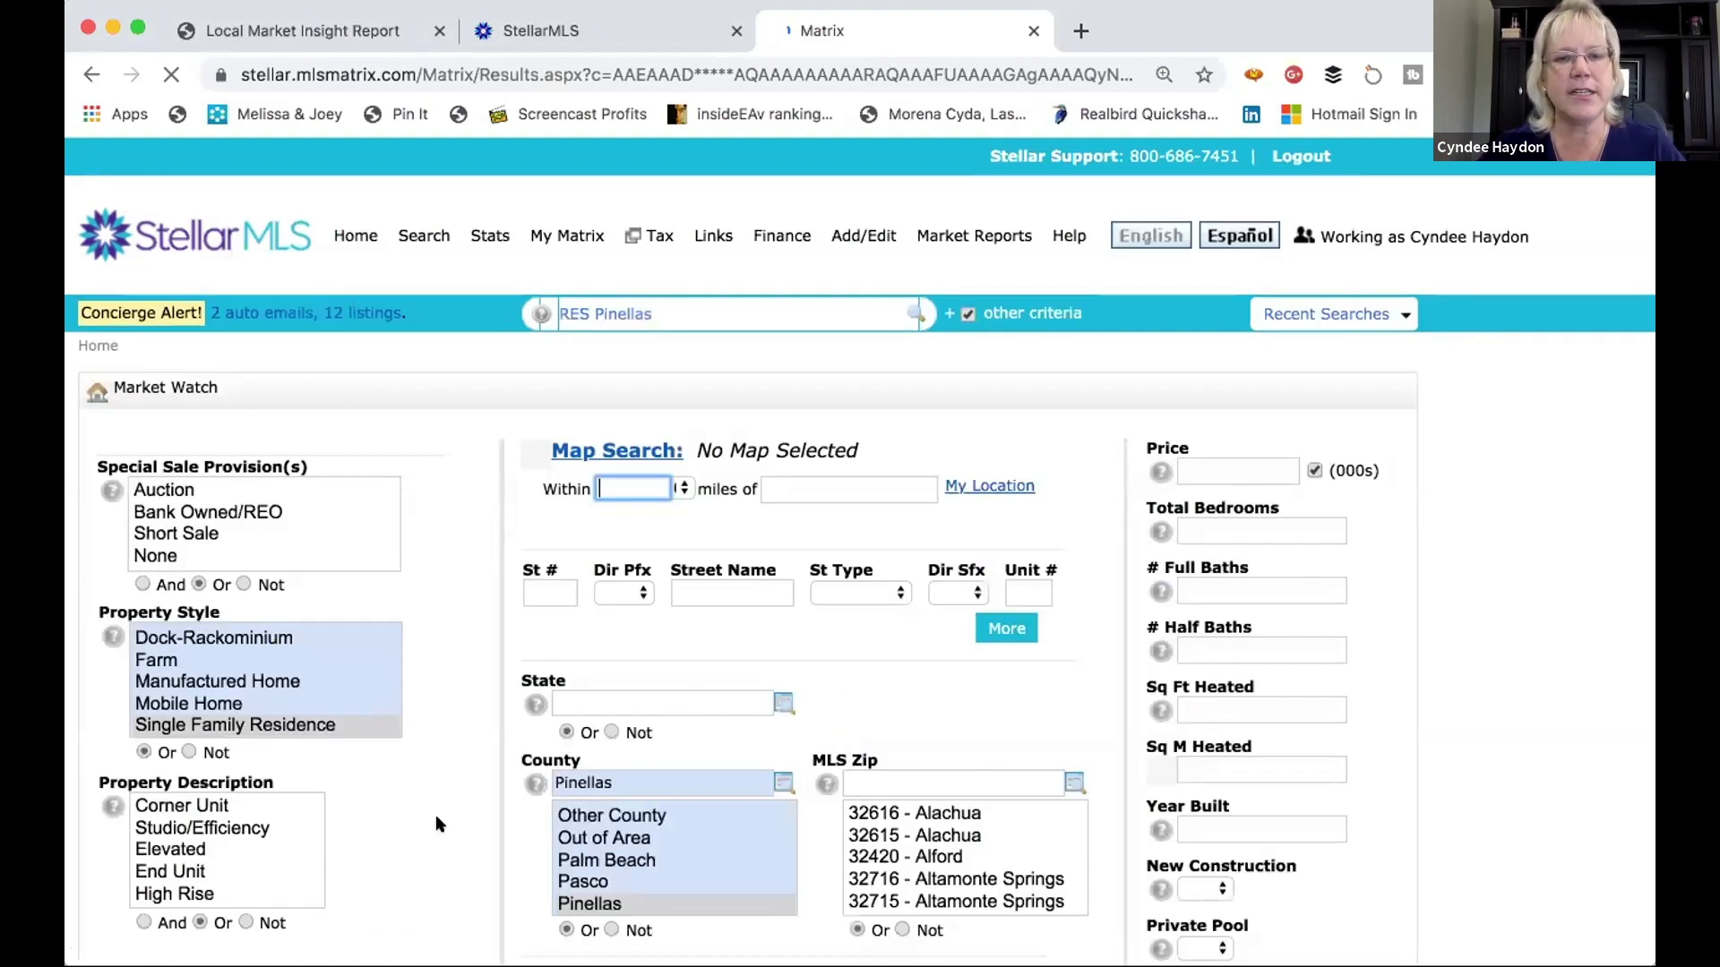
pyautogui.click(237, 724)
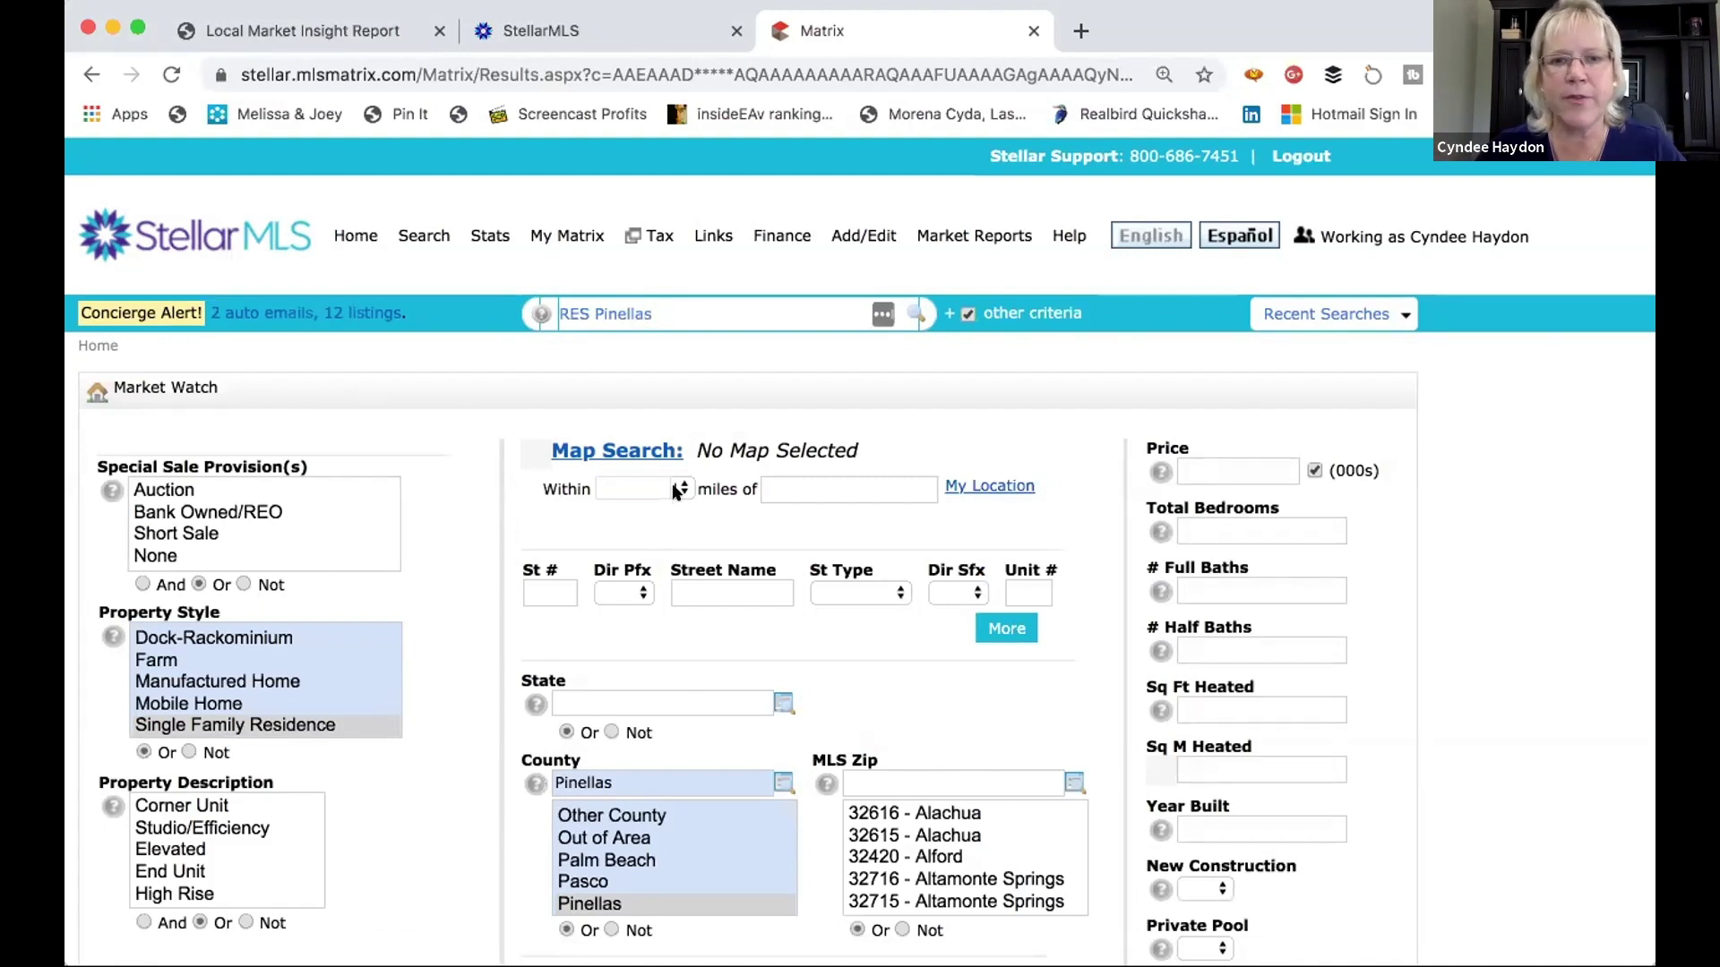
pyautogui.click(676, 489)
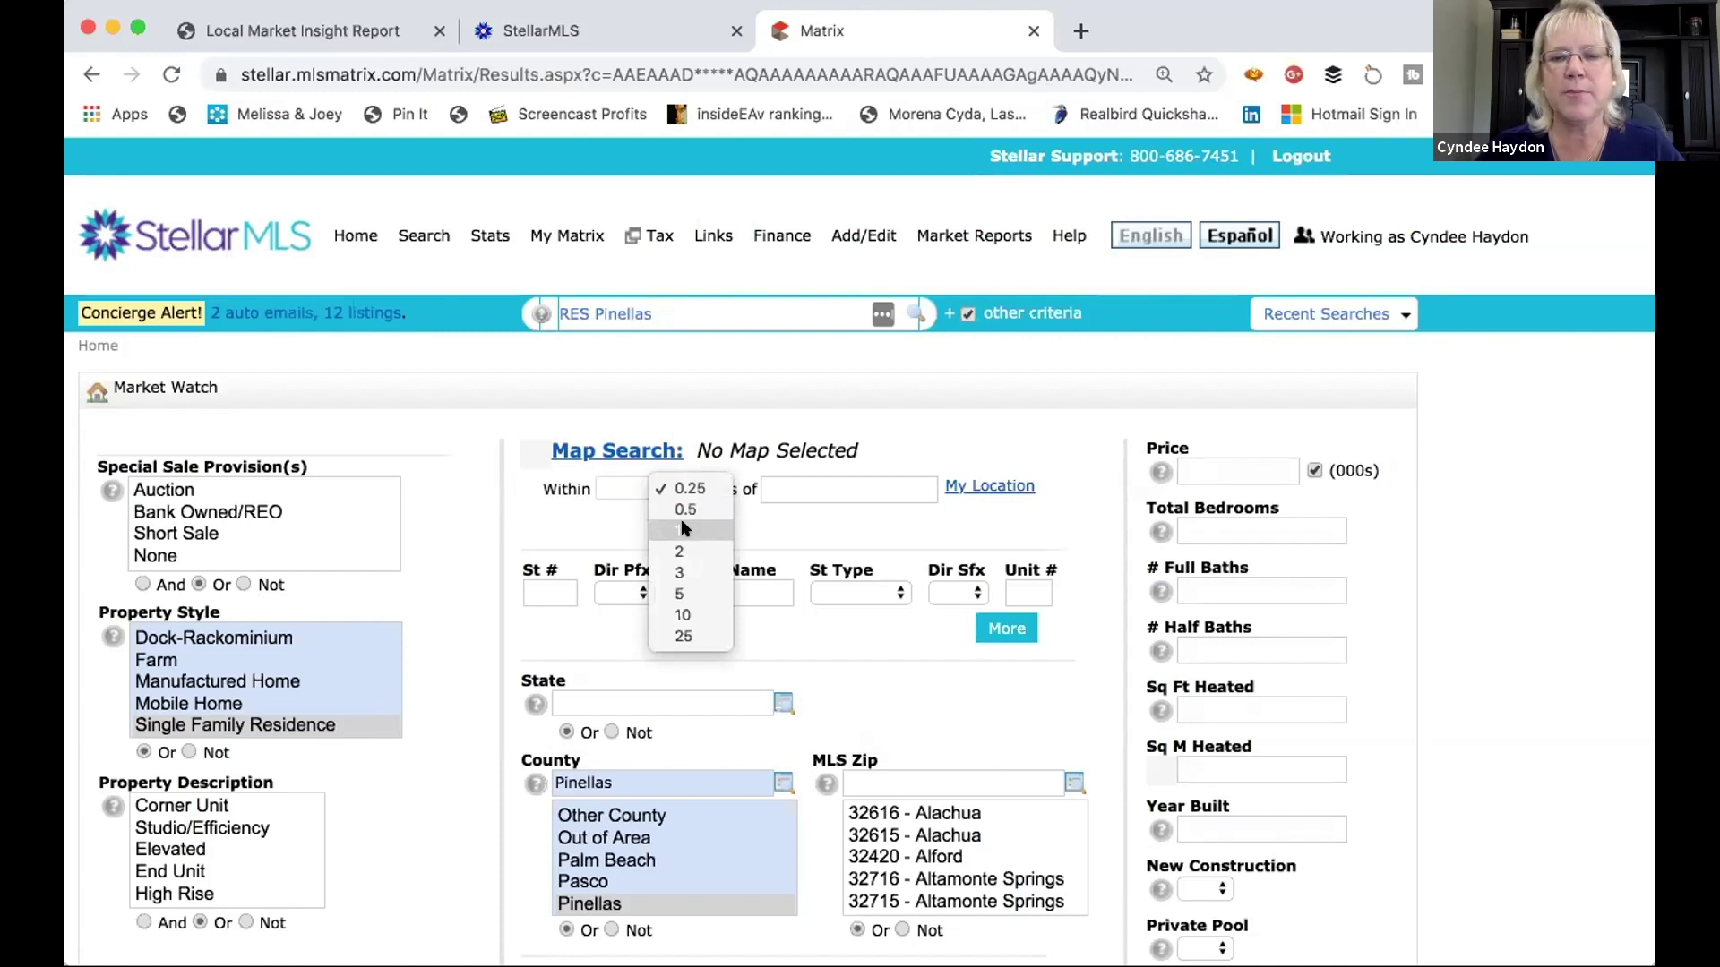
pyautogui.click(614, 517)
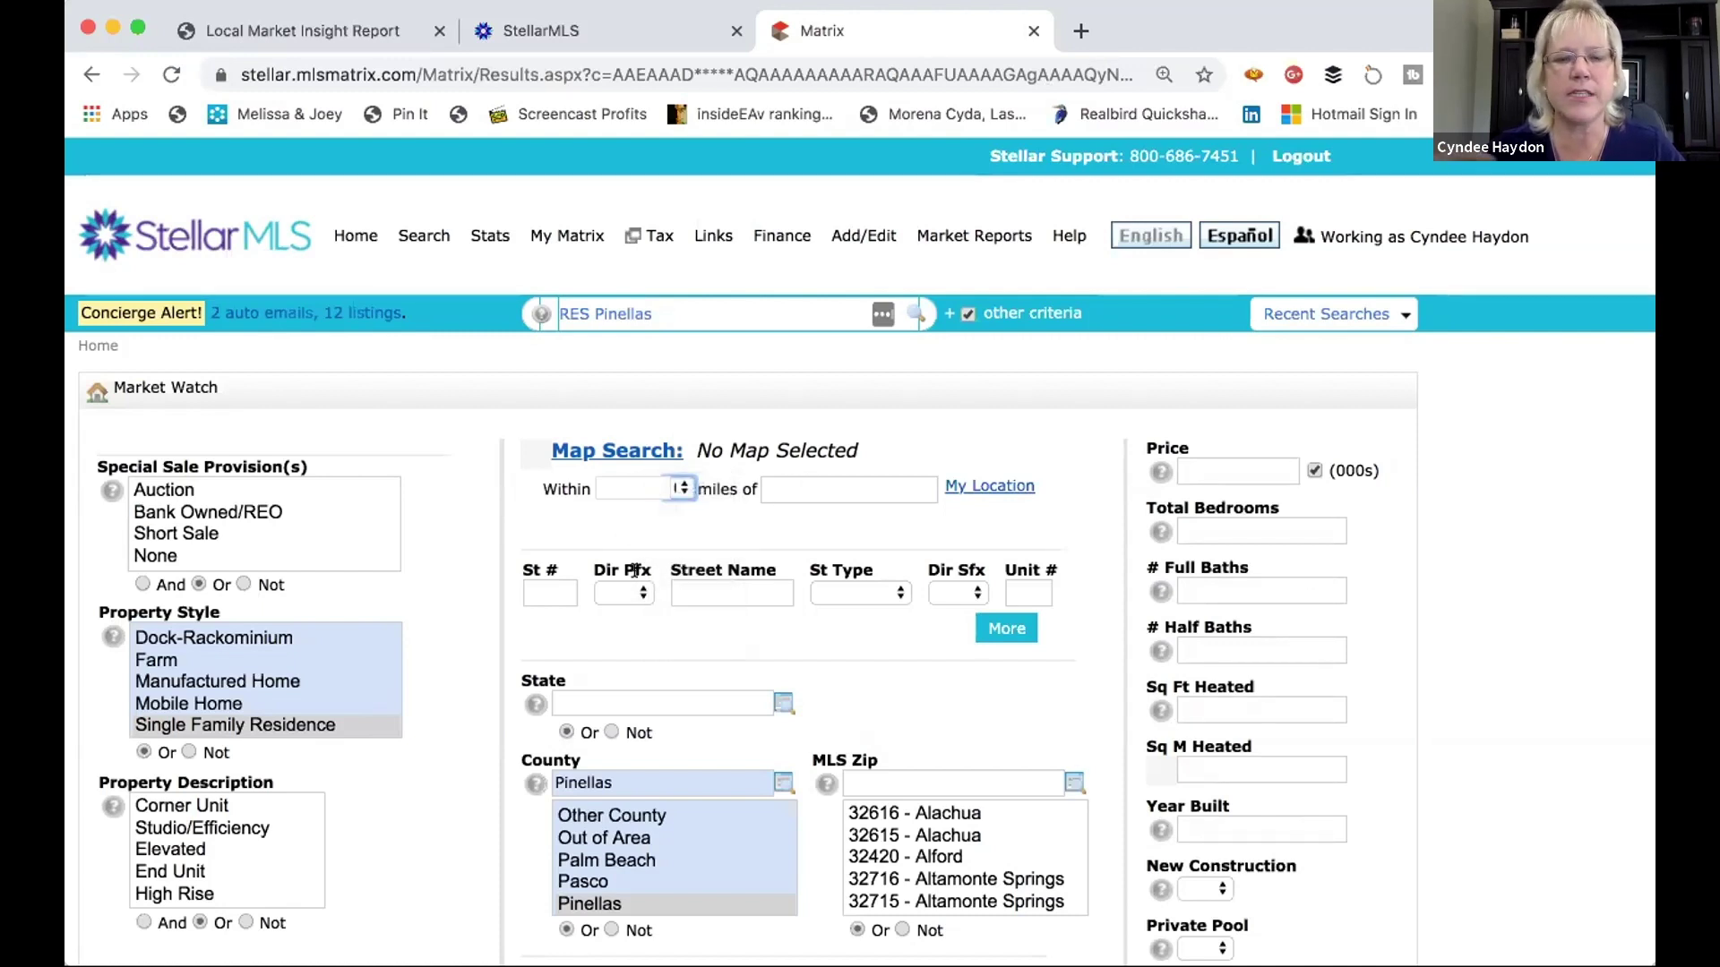
pyautogui.click(910, 667)
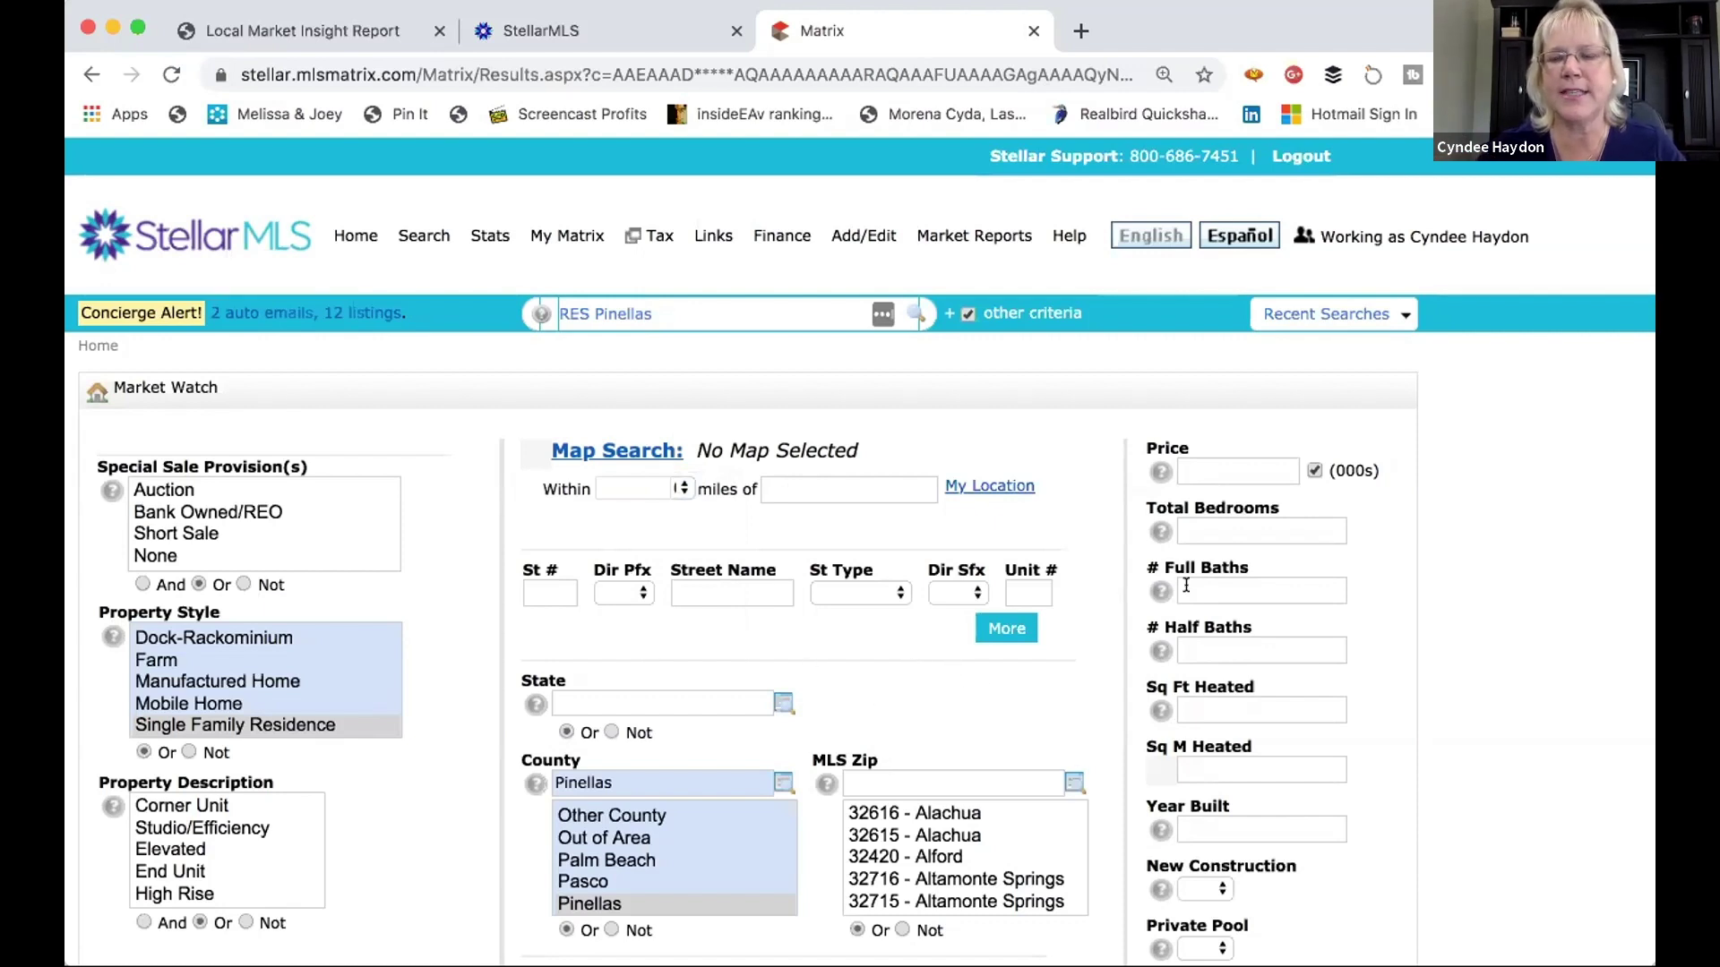
# Review the rest of the Pinellas County residential criteria and save them
pyautogui.scroll(-5, 907, 714)
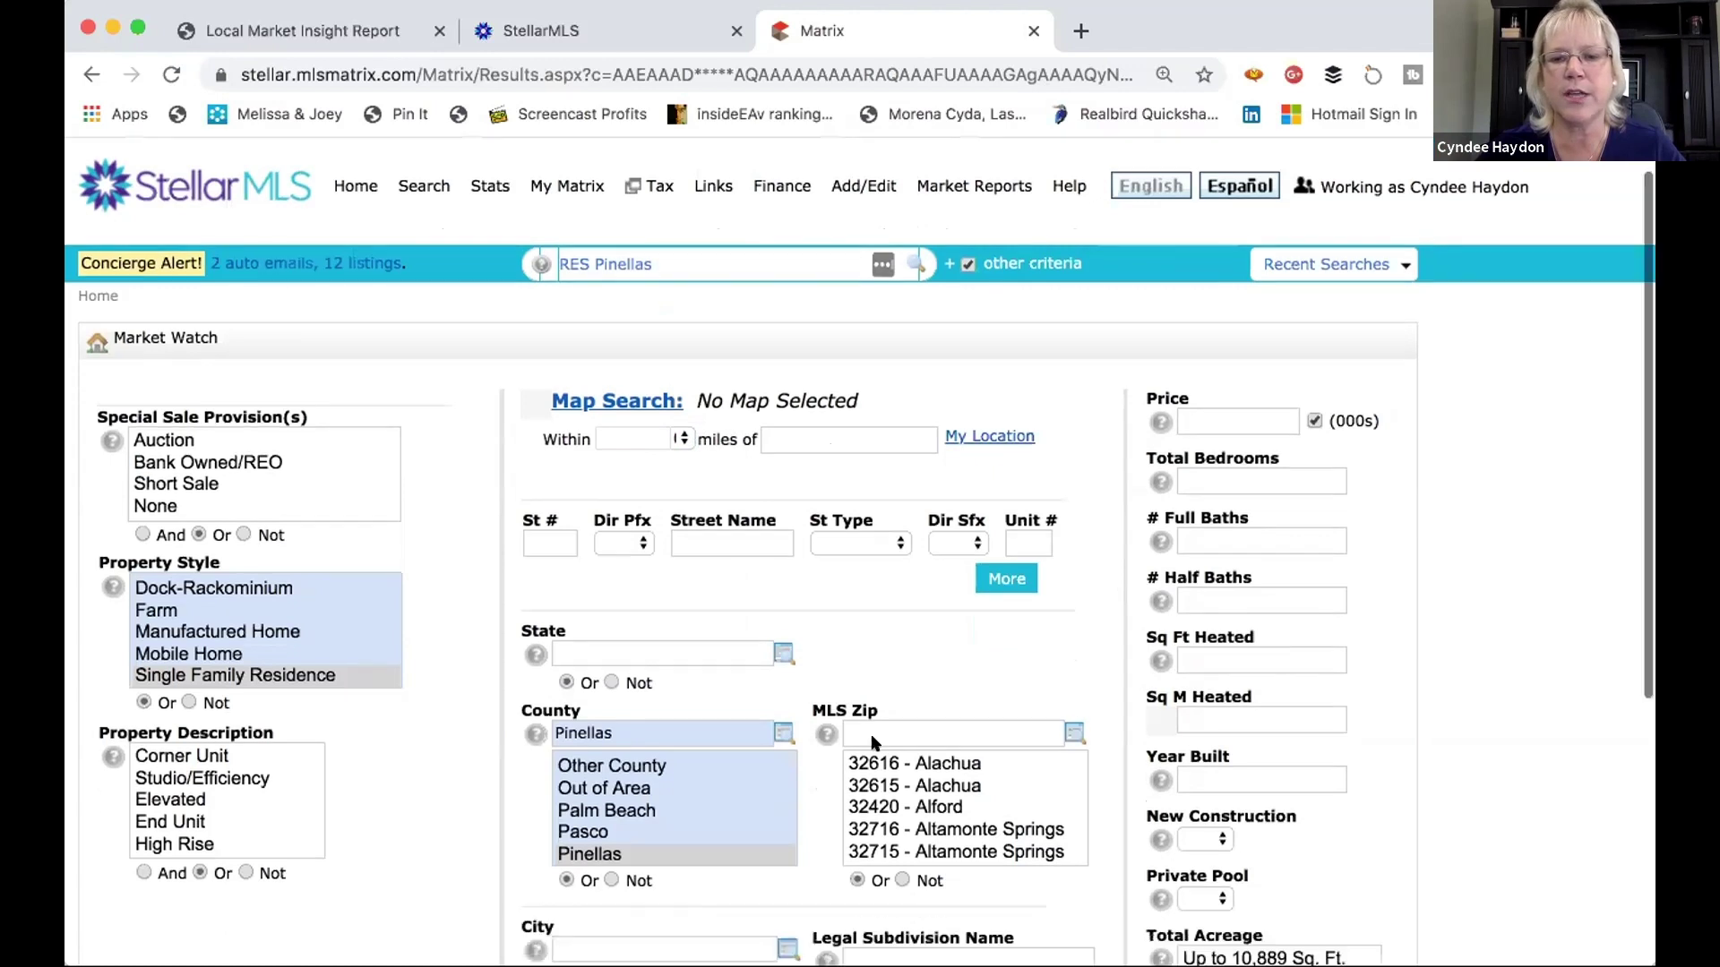
pyautogui.scroll(-2, 403, 783)
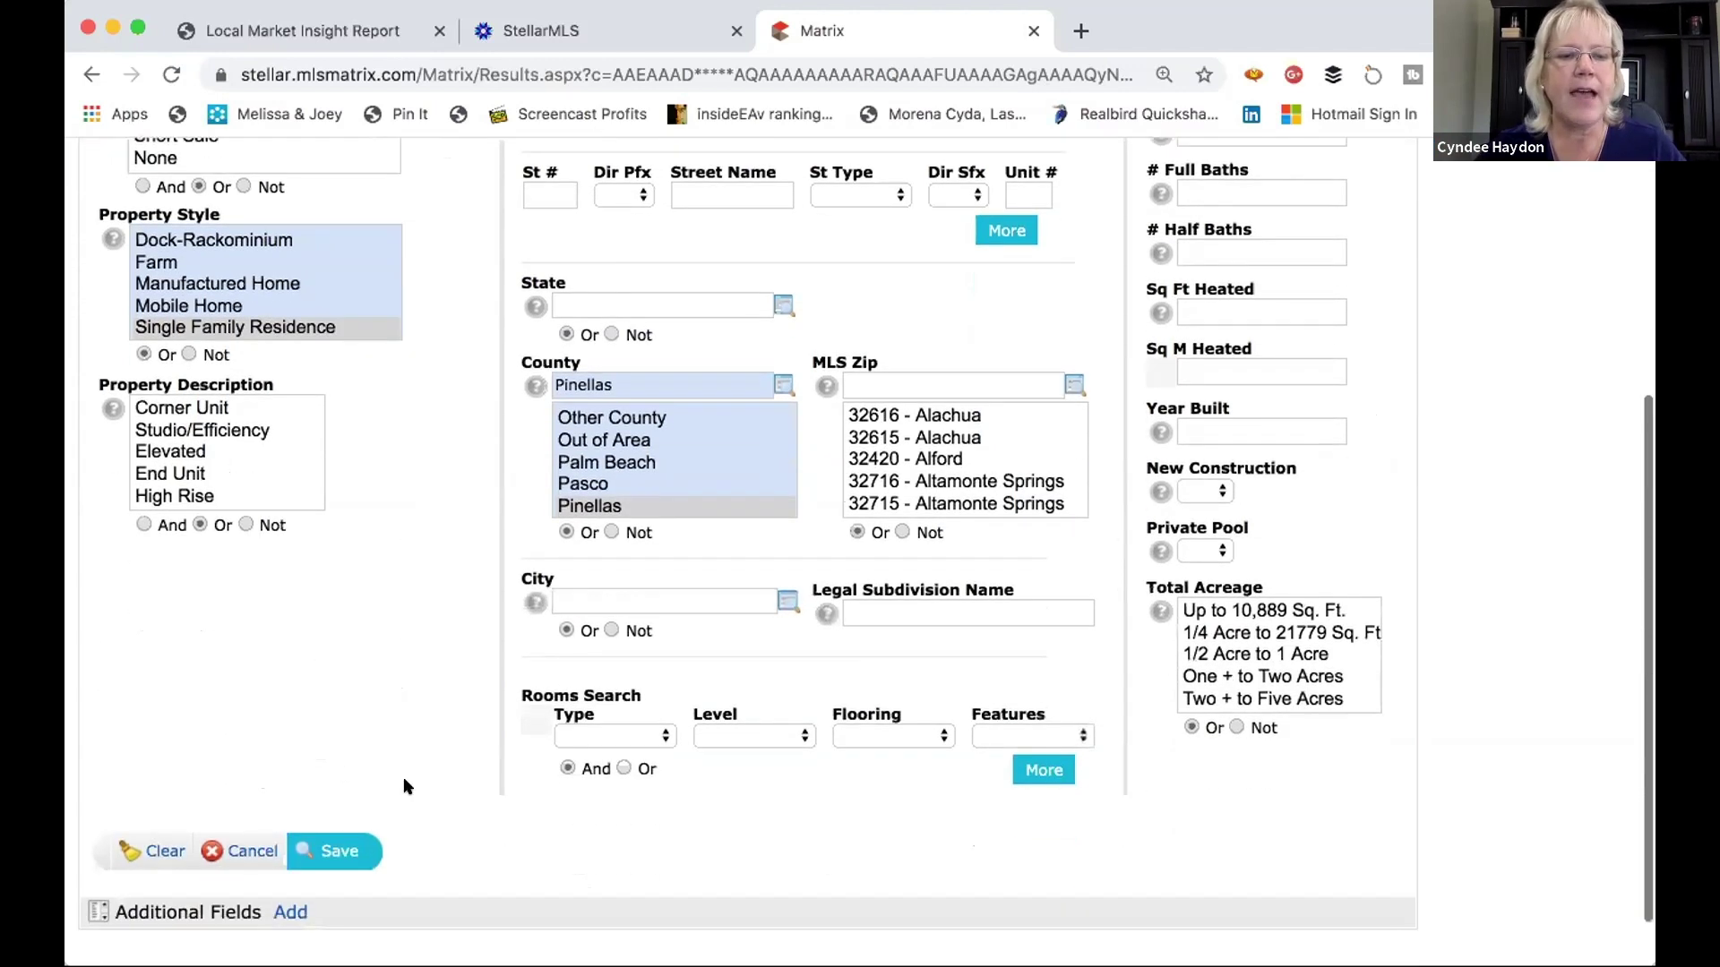
pyautogui.scroll(3, 392, 603)
pyautogui.scroll(2, 397, 619)
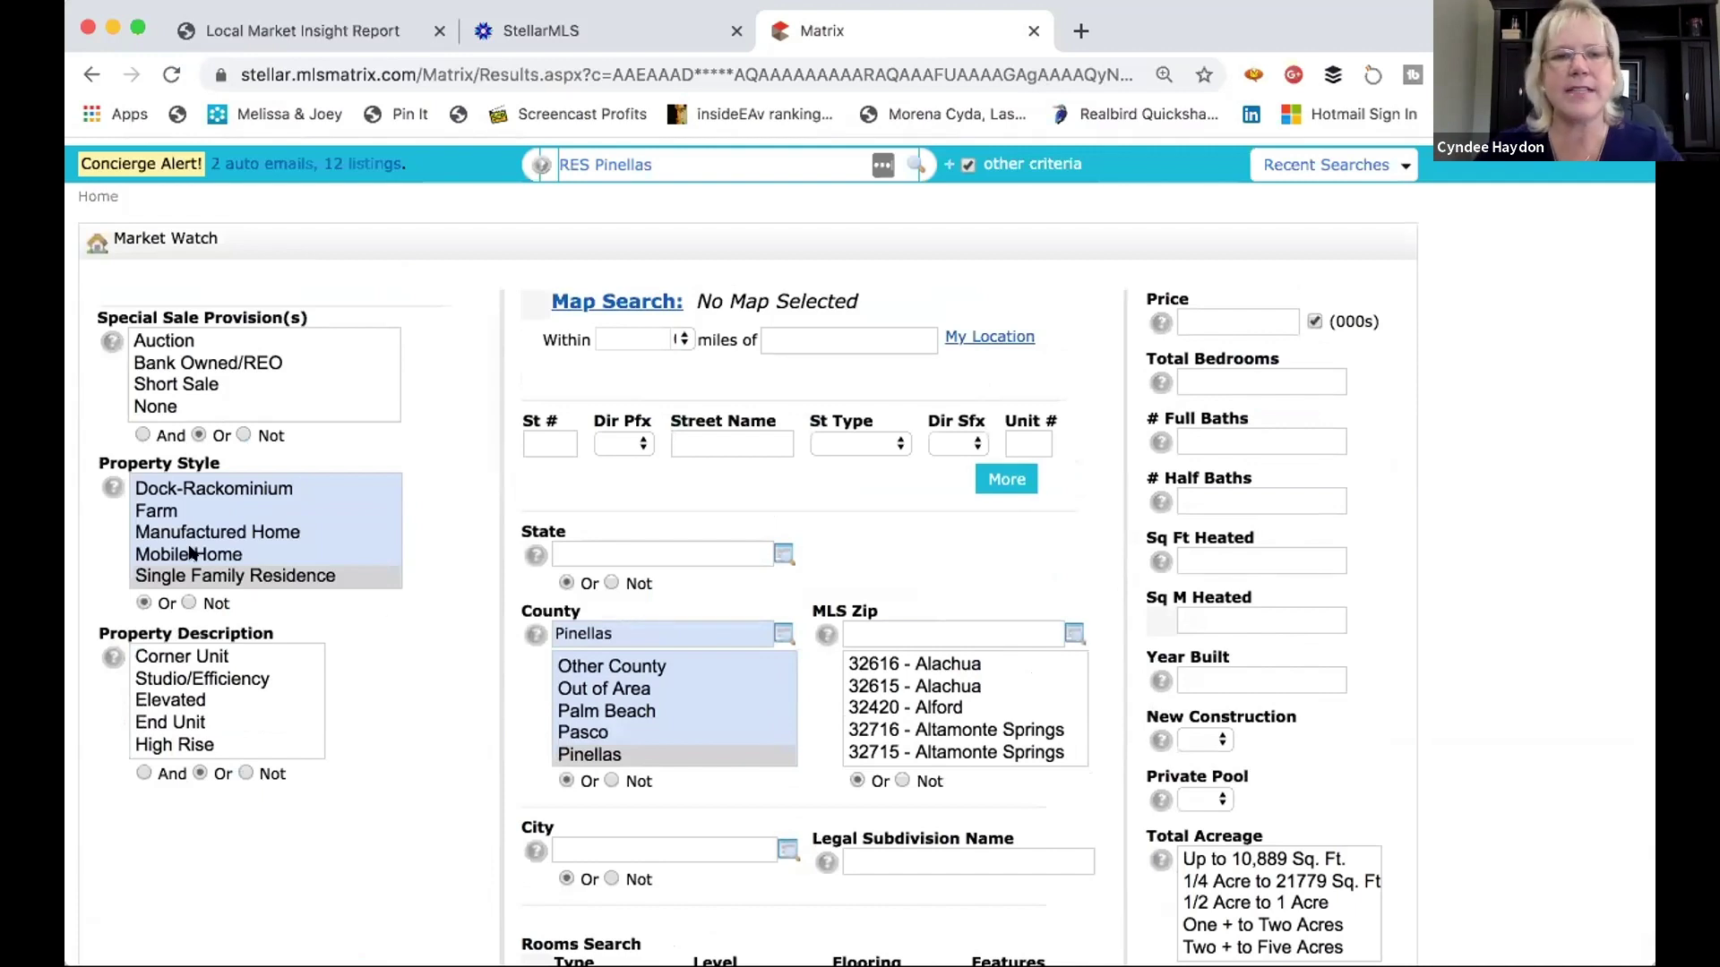
pyautogui.scroll(1, 213, 267)
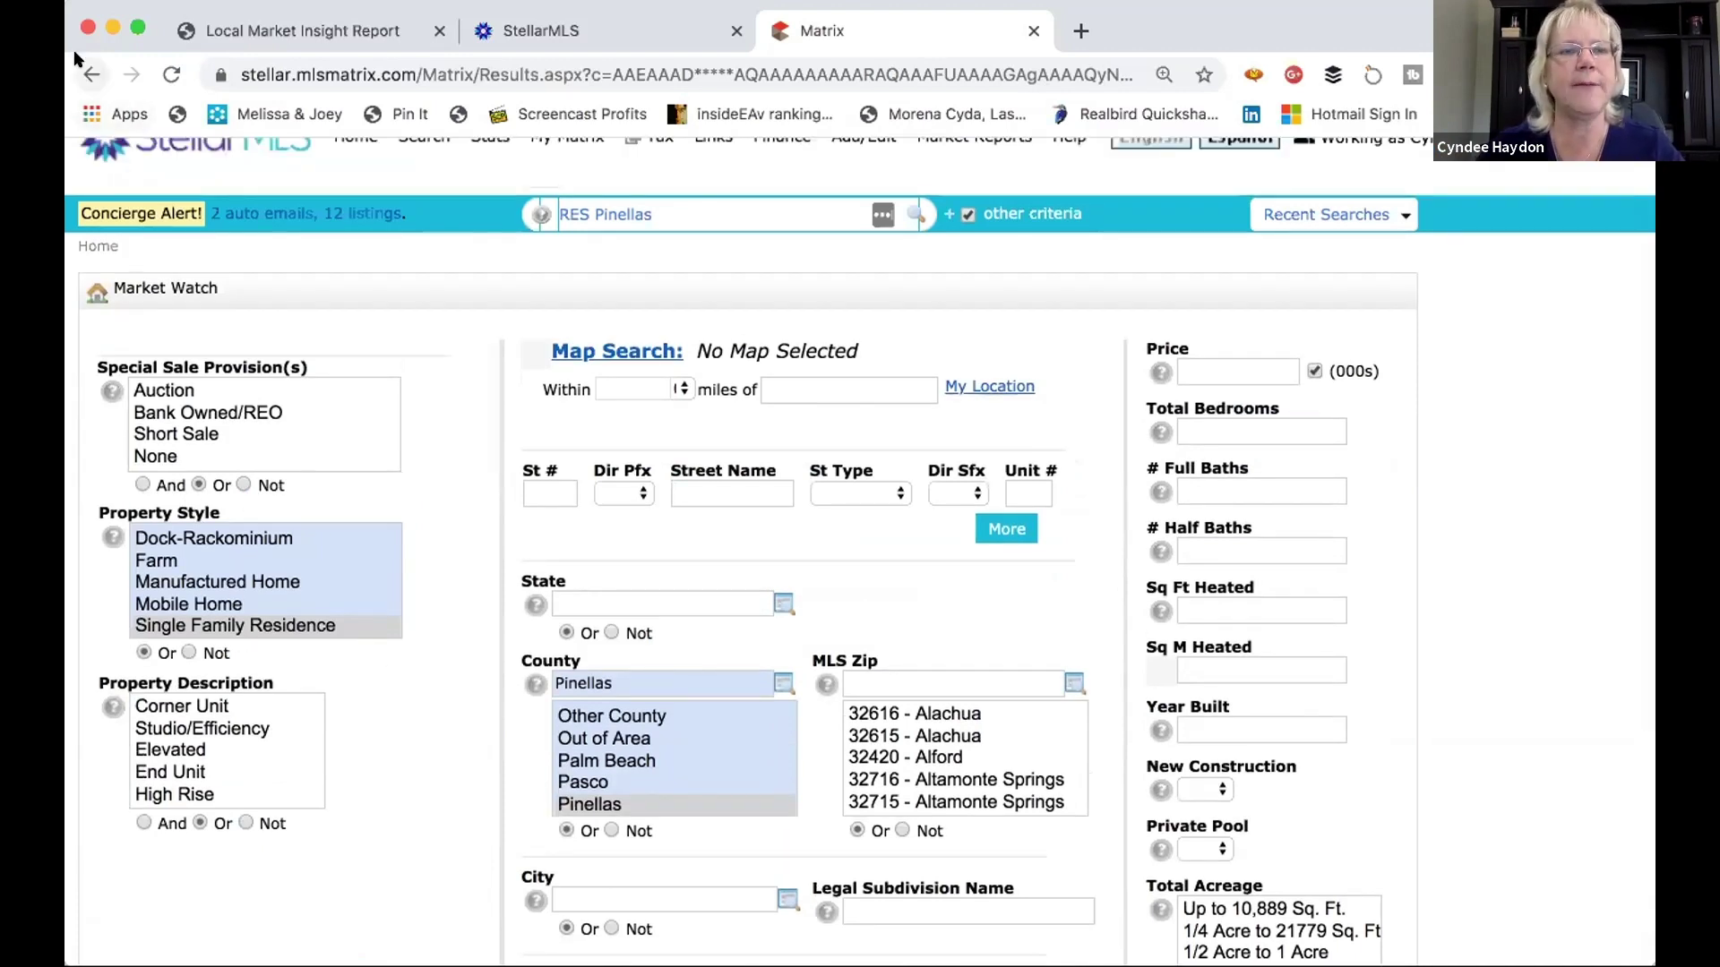
pyautogui.scroll(-2, 376, 887)
pyautogui.scroll(-2, 376, 887)
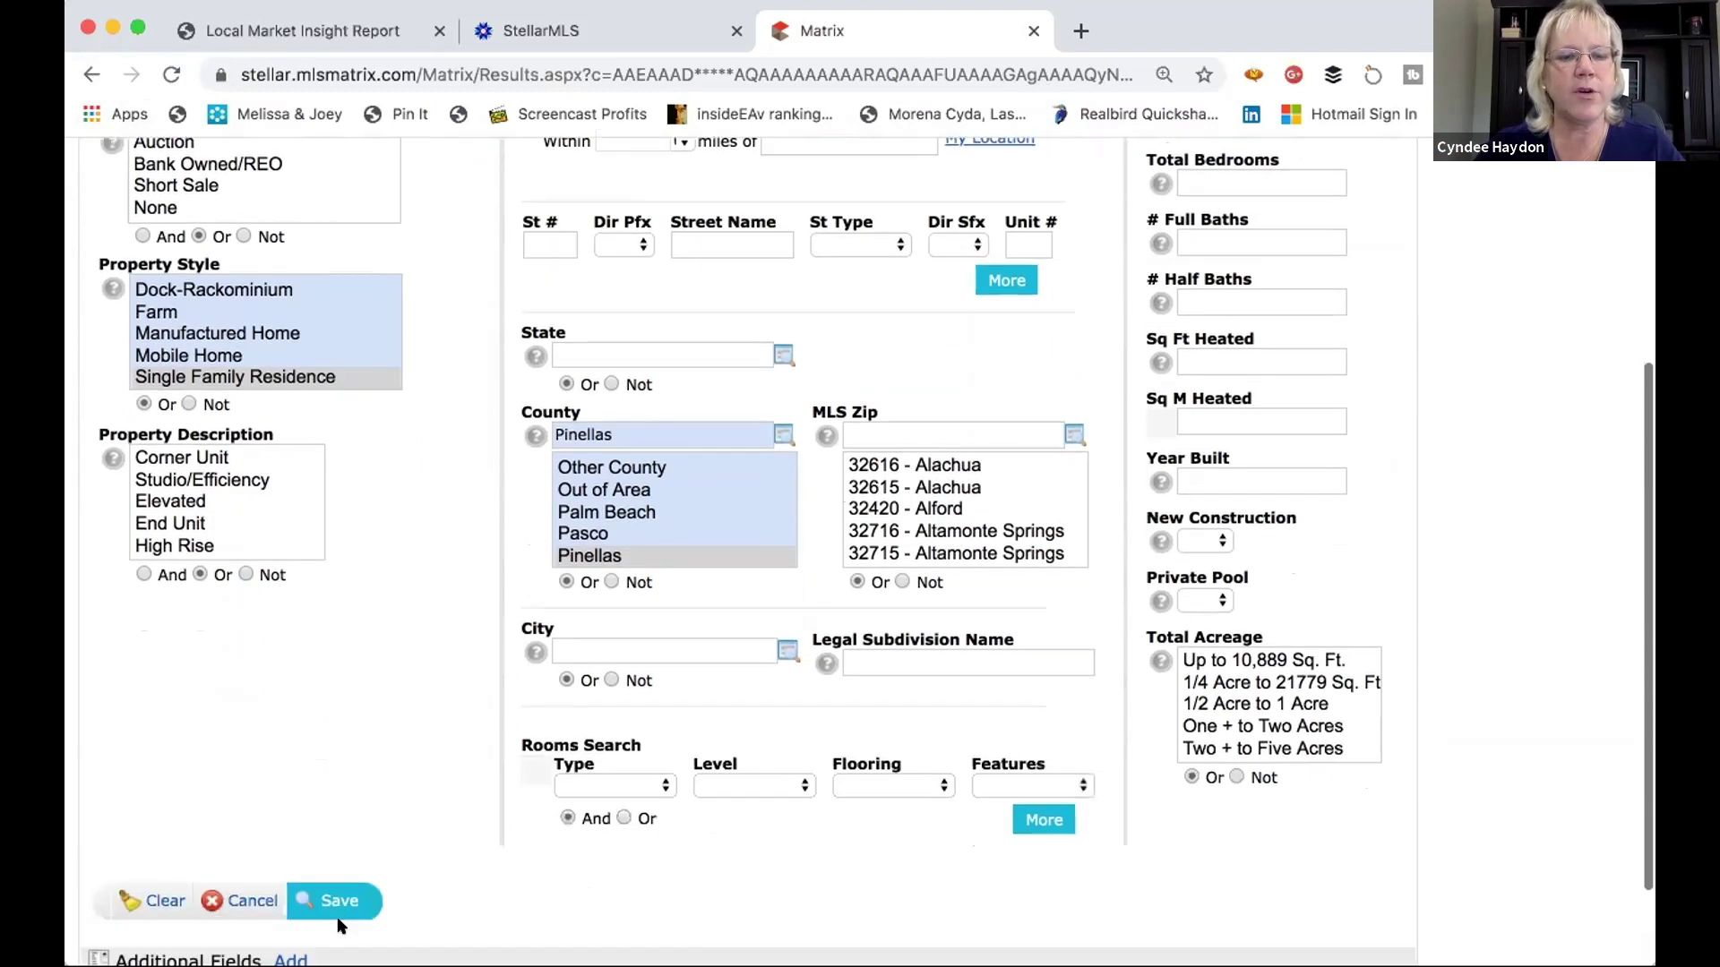
pyautogui.click(339, 898)
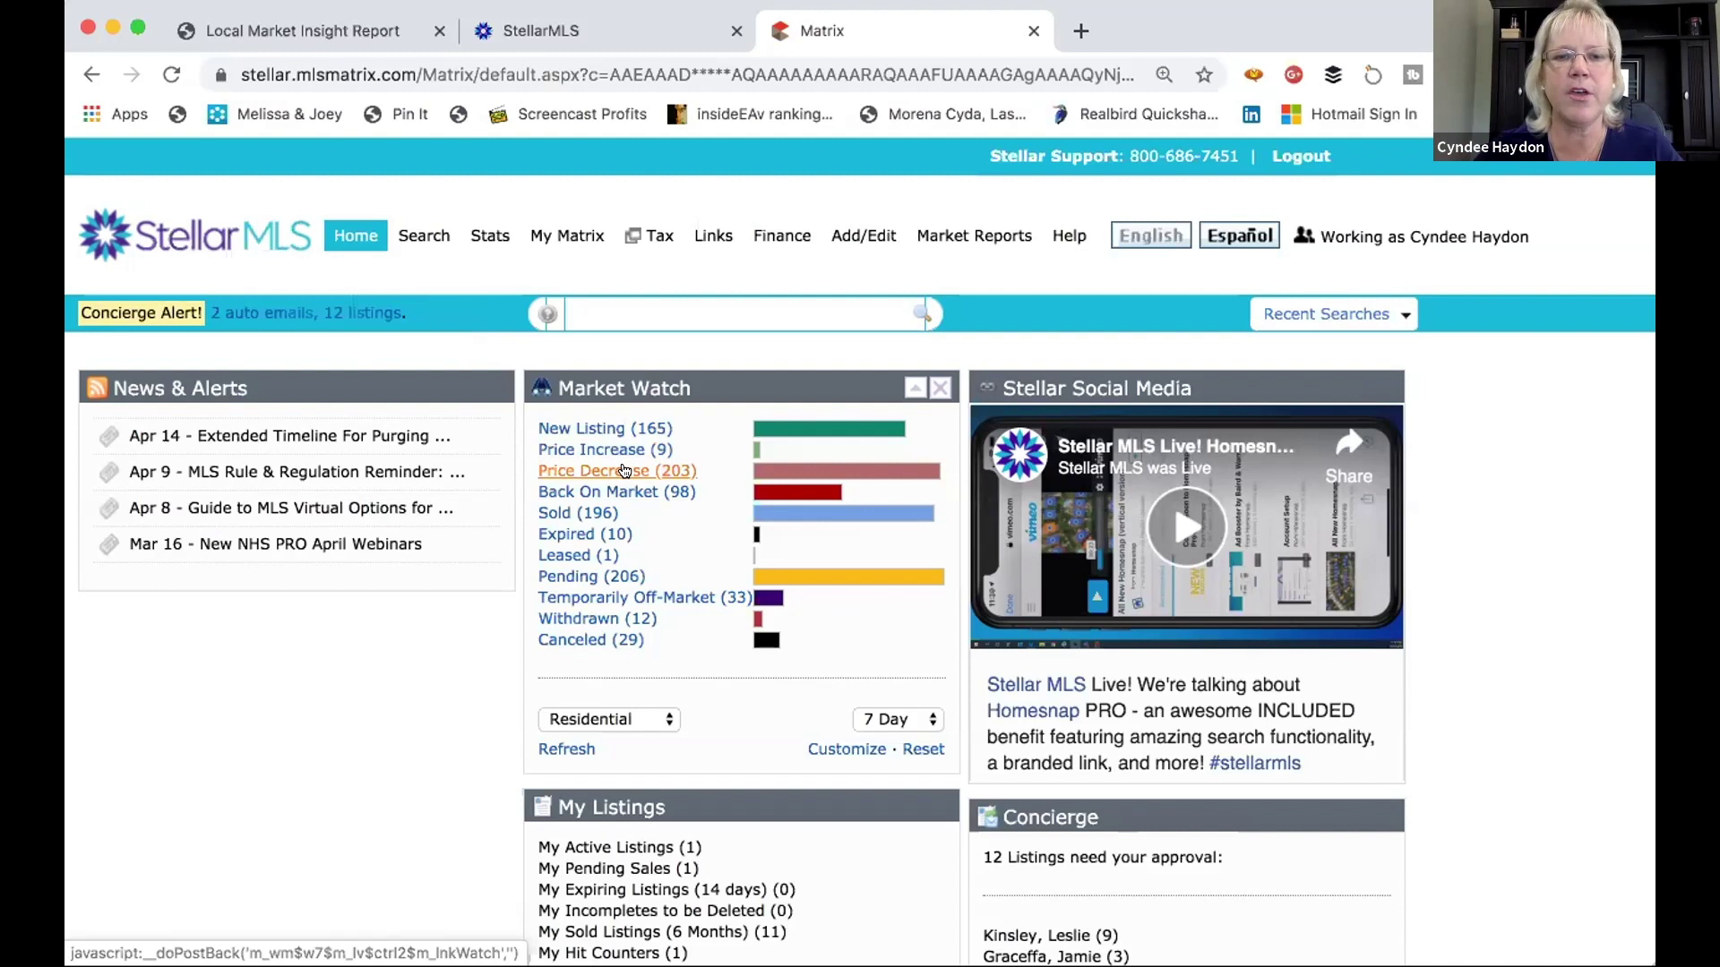
# List the 203 Price Decrease listings at 100 per page, sorted by current price lowest first
pyautogui.click(624, 470)
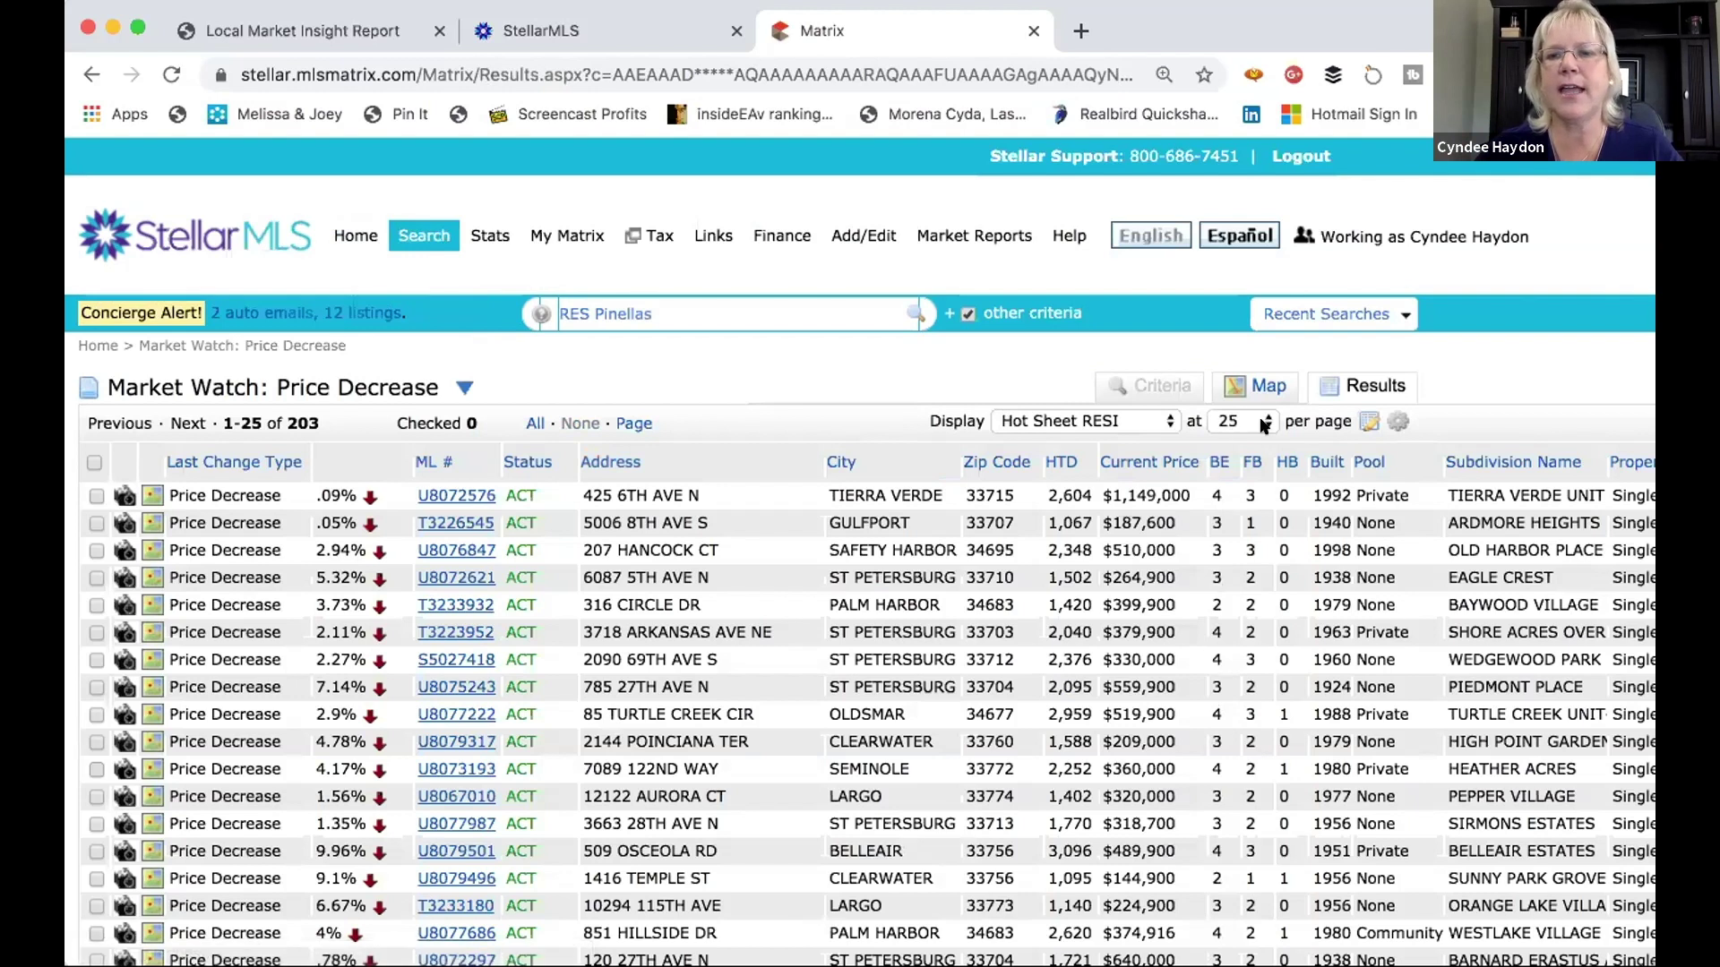
pyautogui.click(1263, 422)
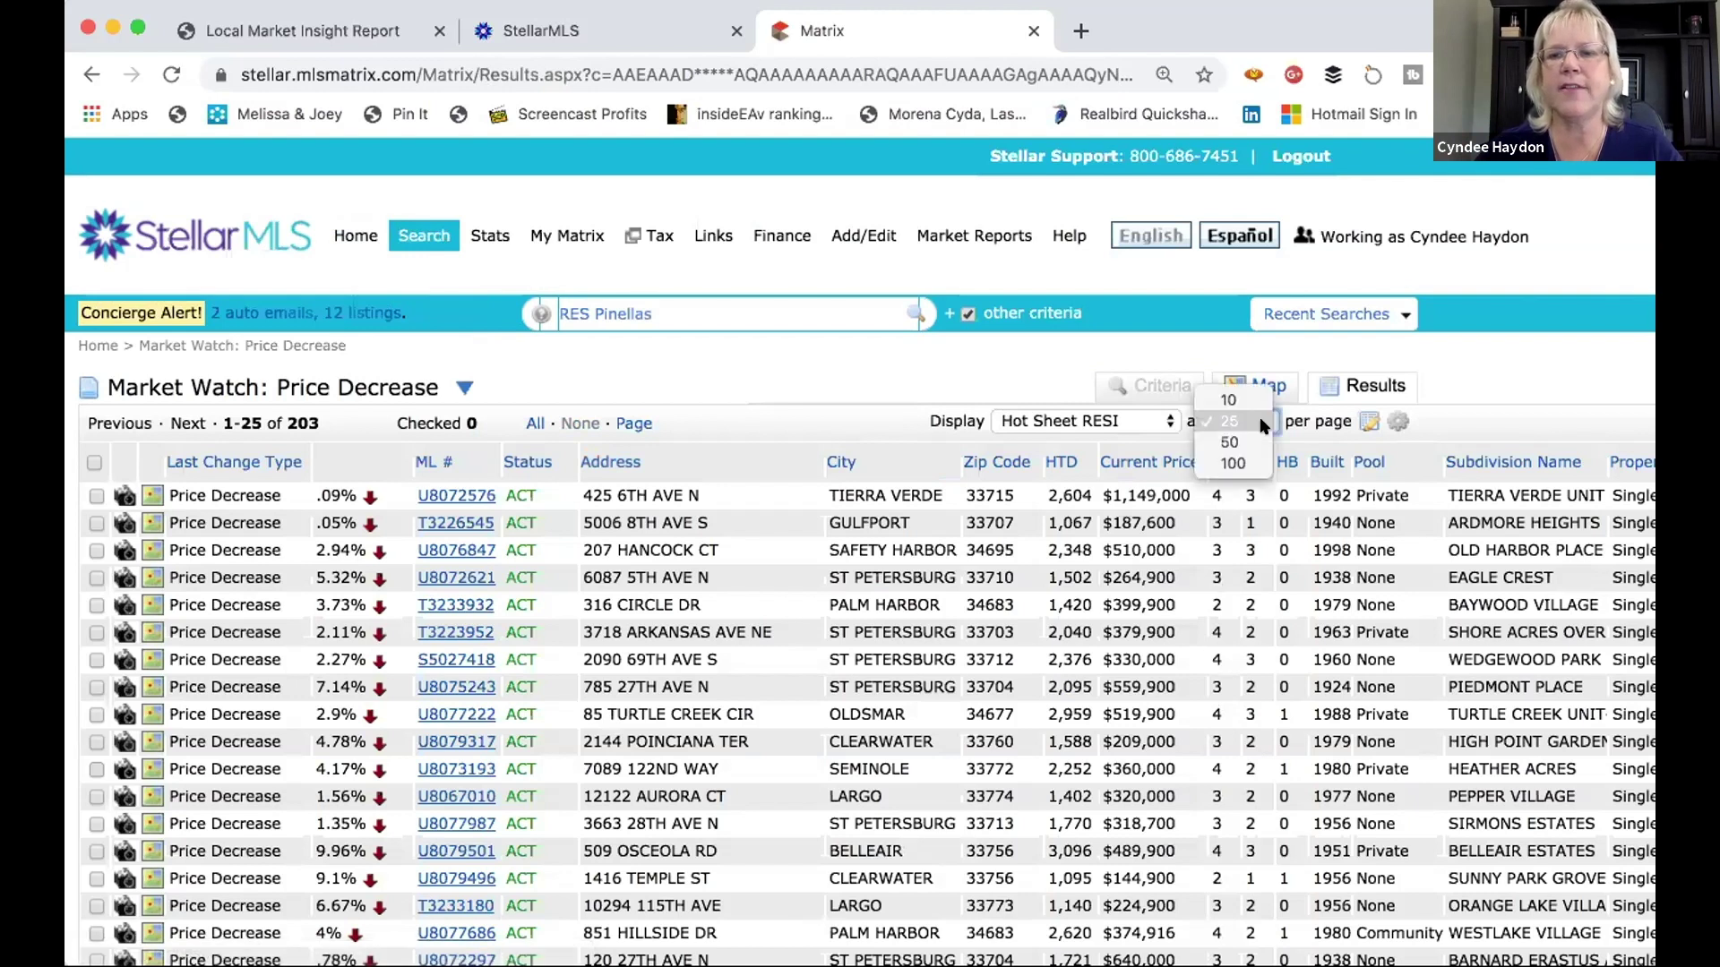
pyautogui.click(1252, 464)
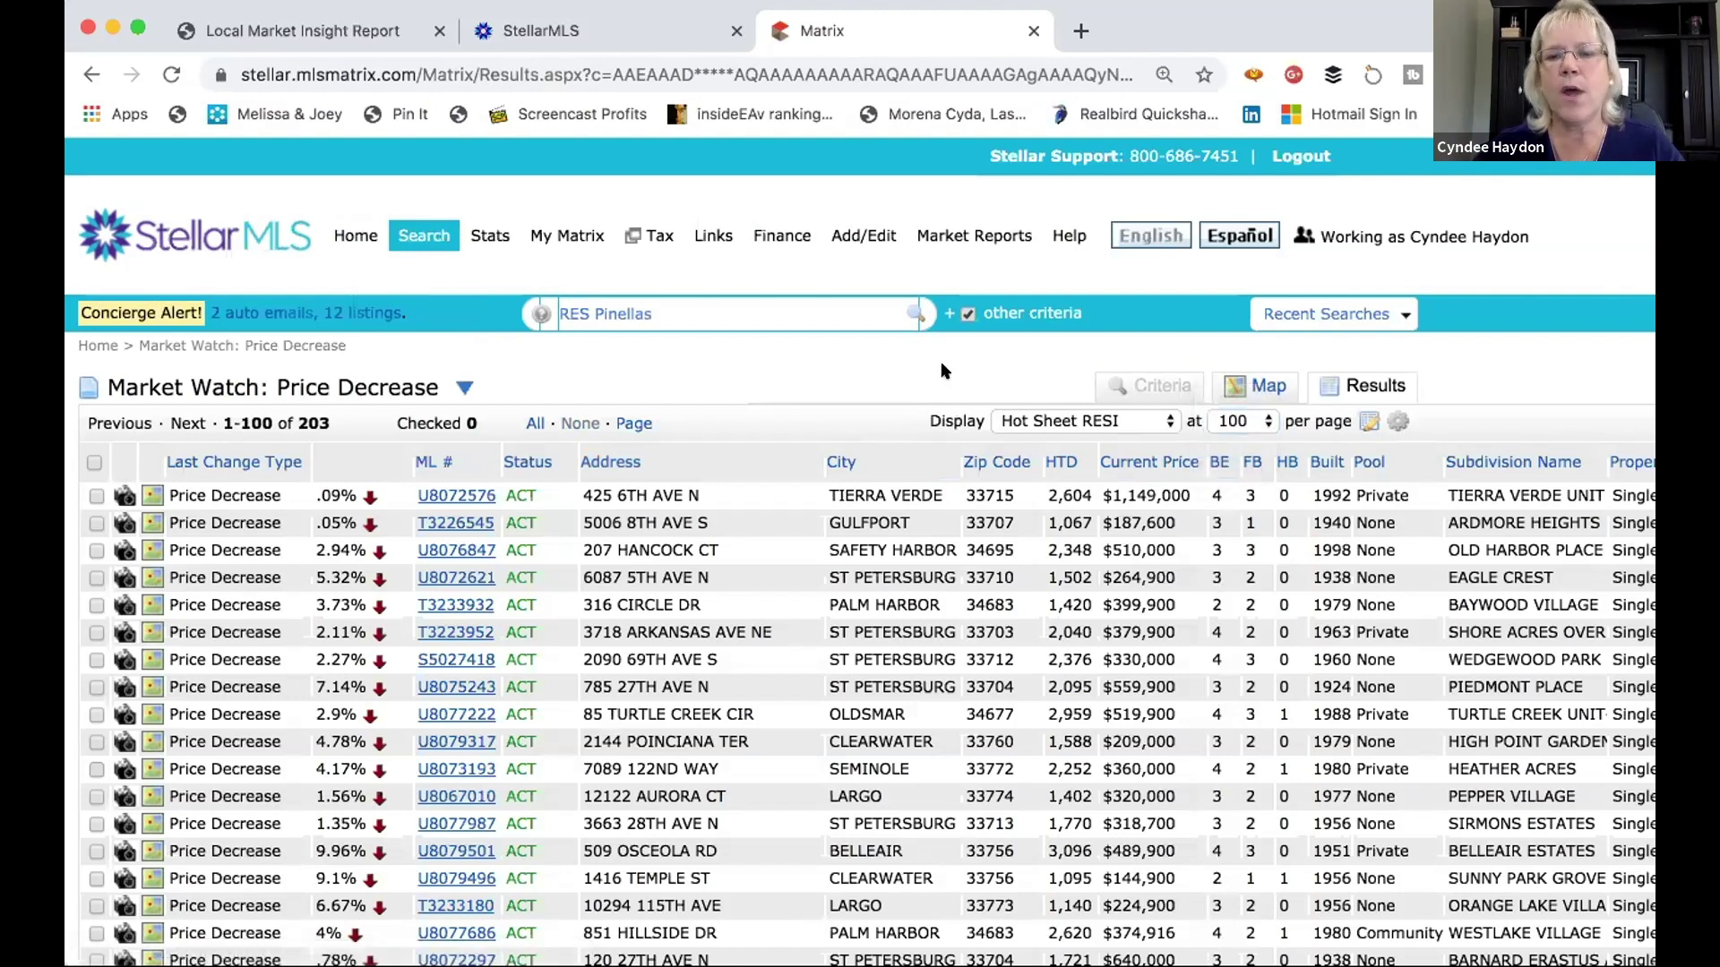
pyautogui.click(1134, 461)
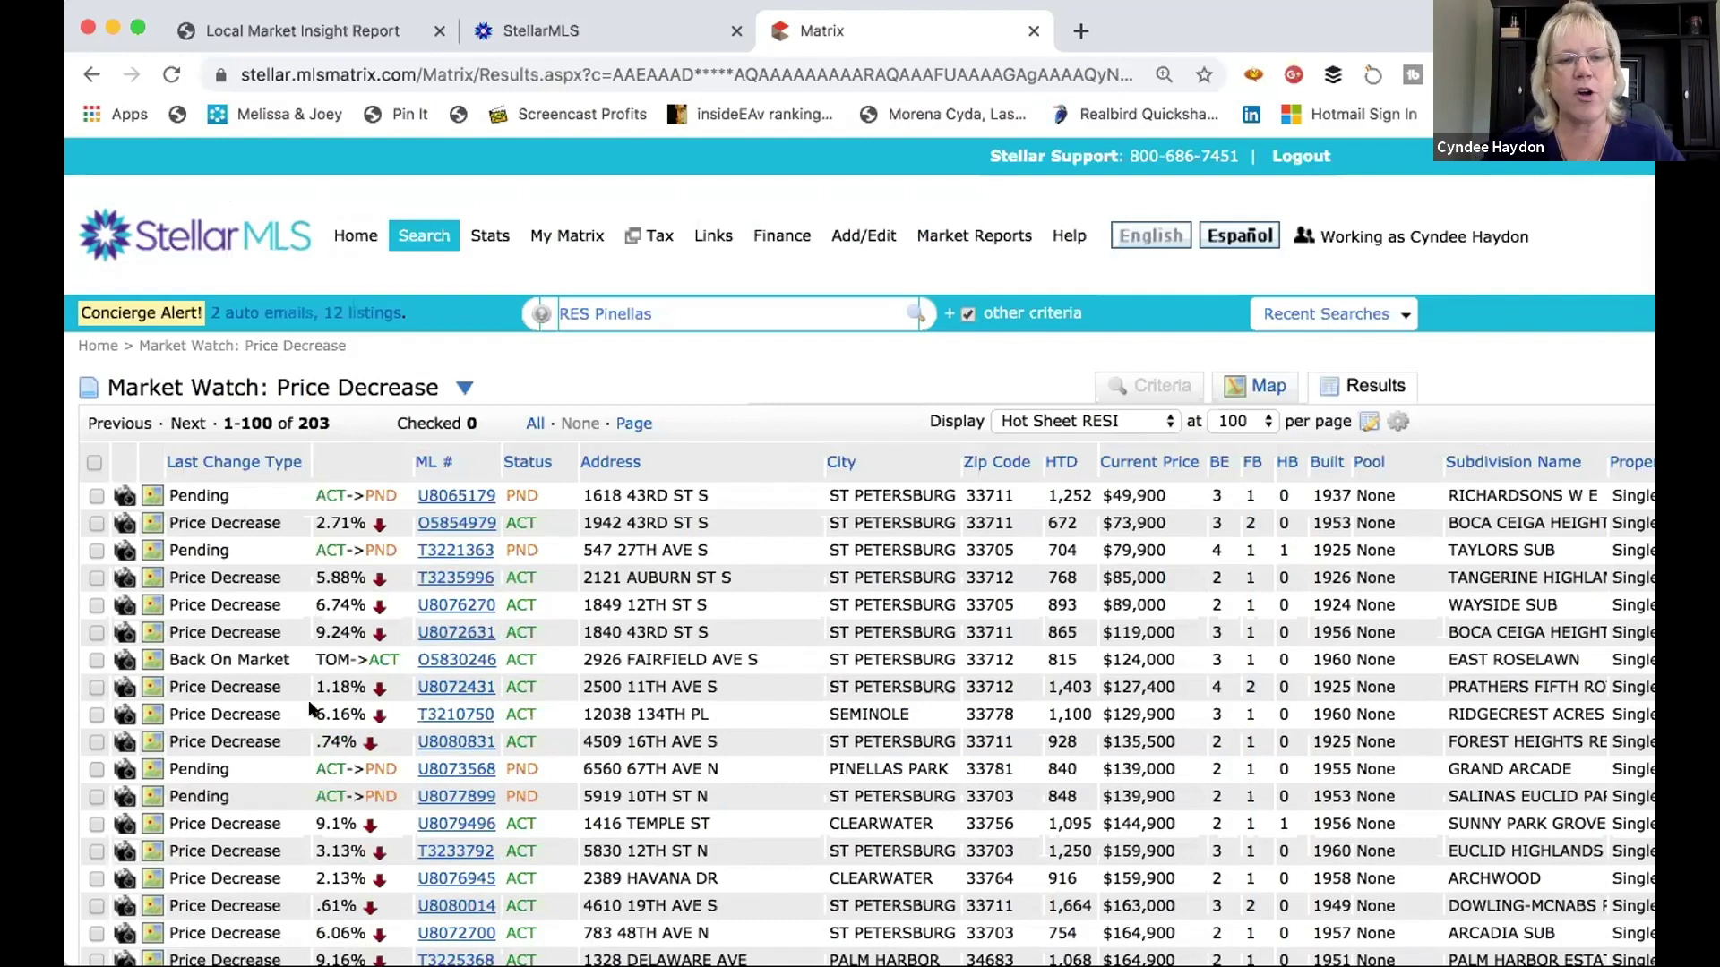
# Scroll through the price-decrease results, then go back to the previous page
pyautogui.scroll(-1, 328, 873)
pyautogui.scroll(-3, 328, 874)
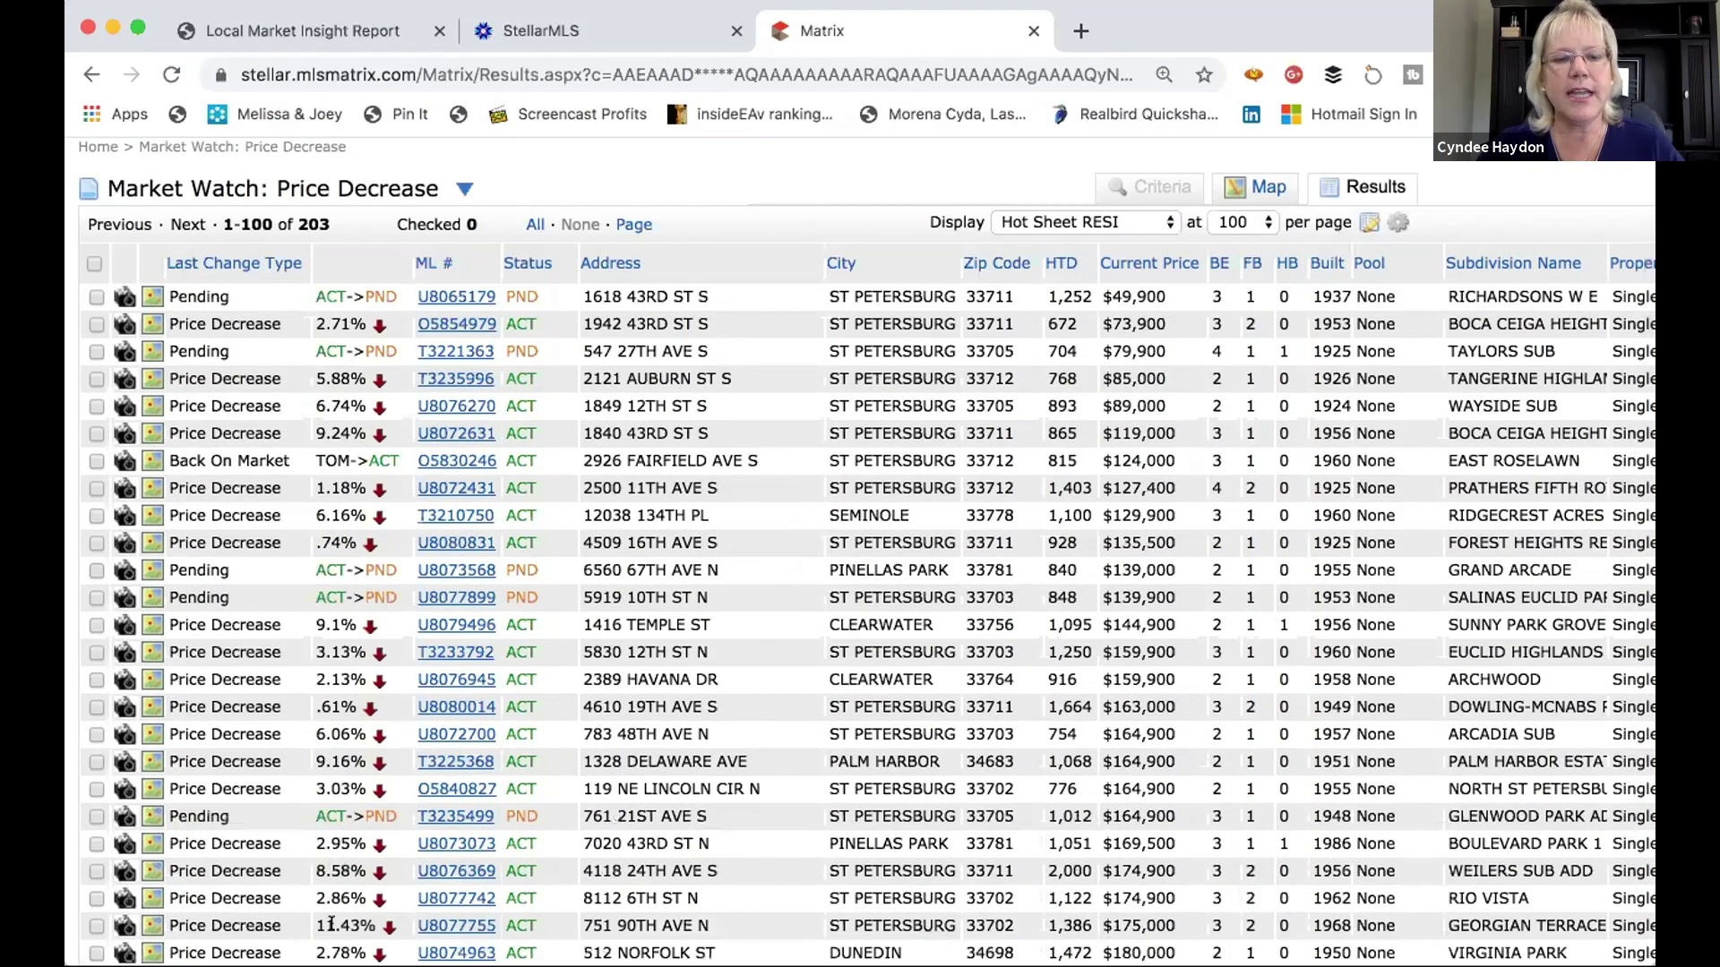
pyautogui.scroll(-3, 331, 919)
pyautogui.scroll(-6, 330, 918)
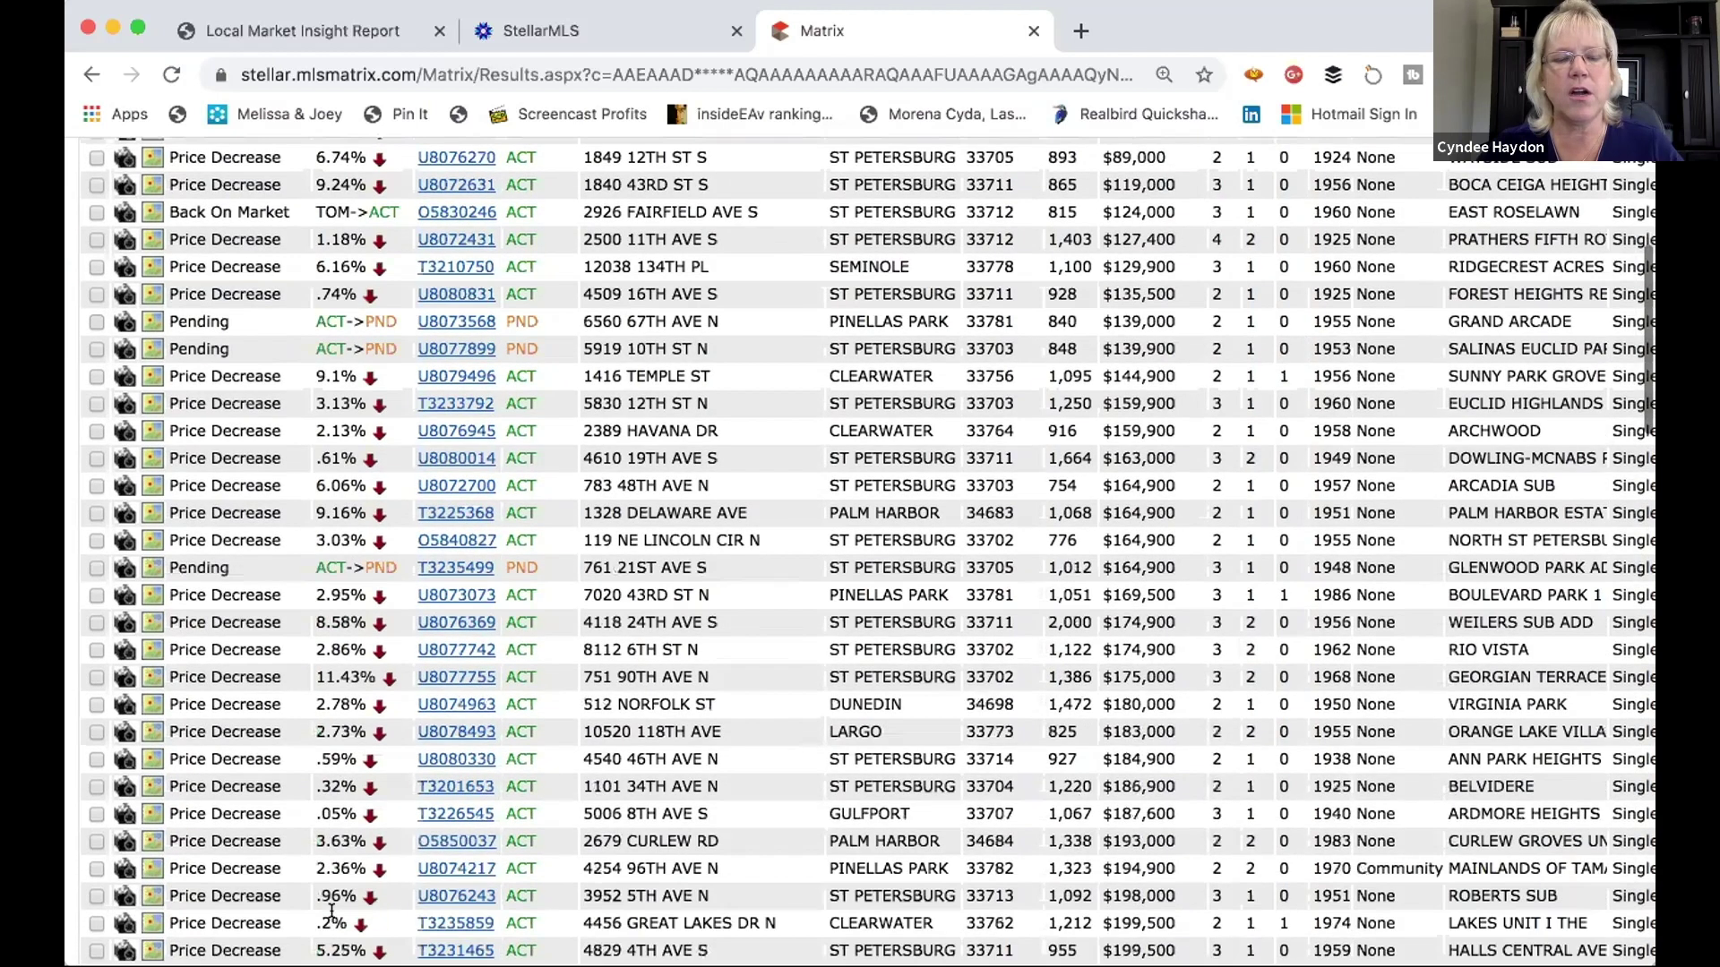
pyautogui.scroll(-1, 334, 922)
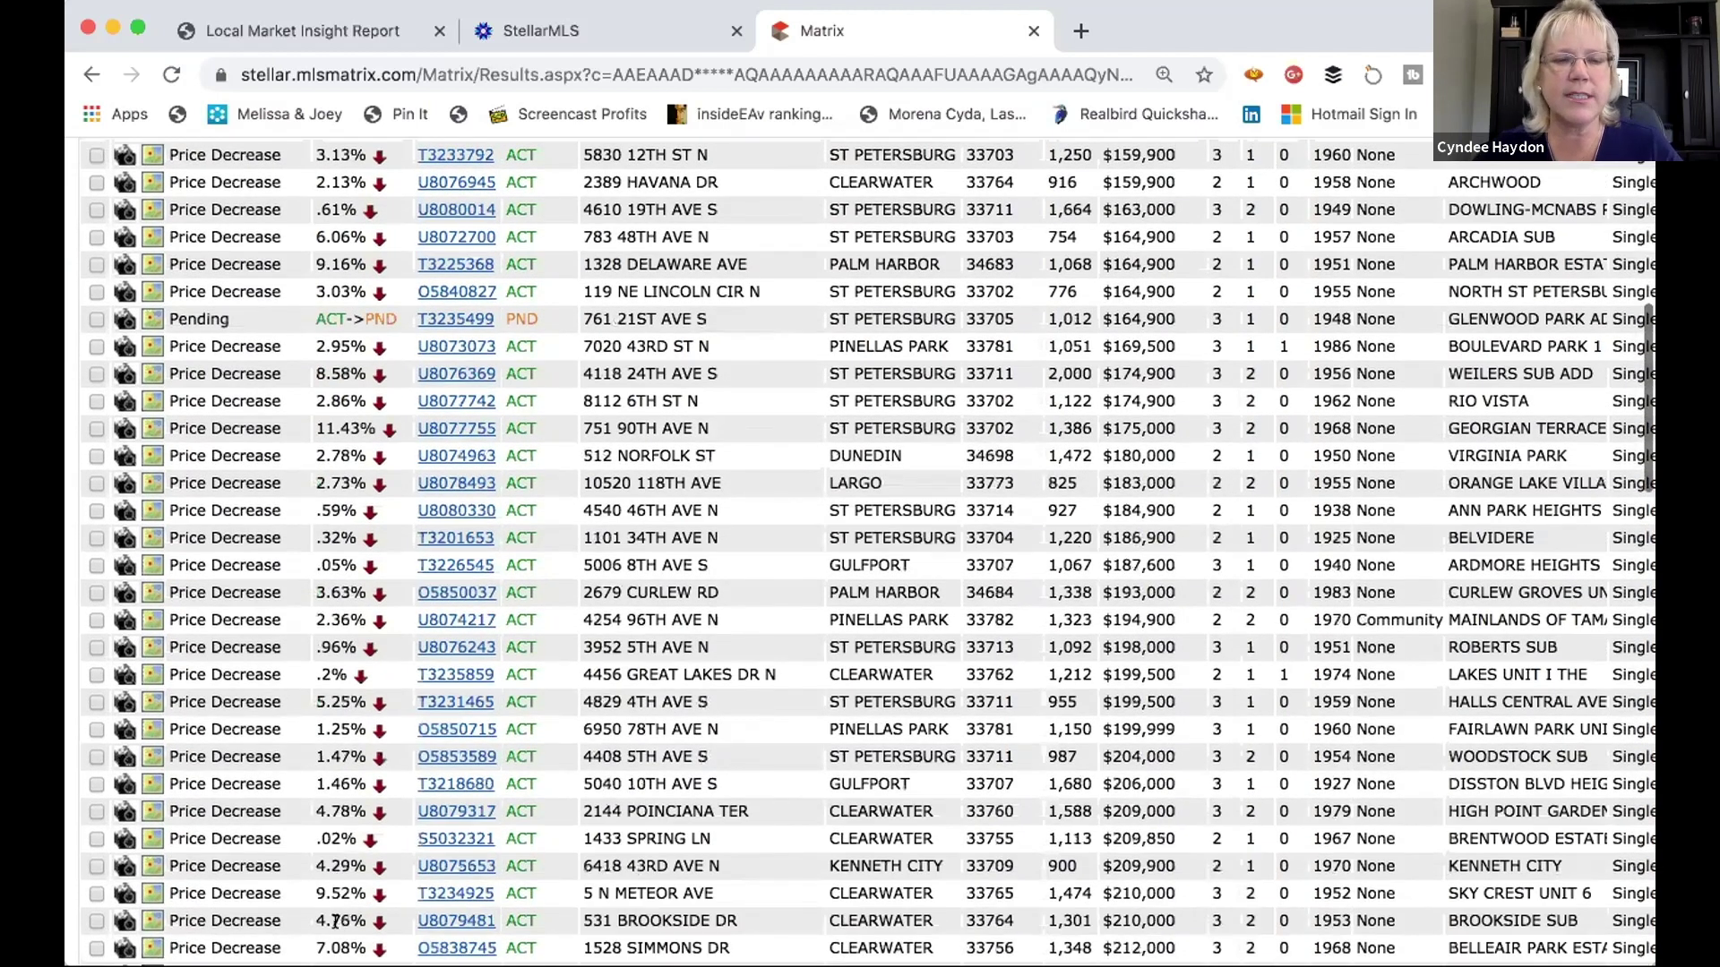
pyautogui.scroll(-1, 355, 685)
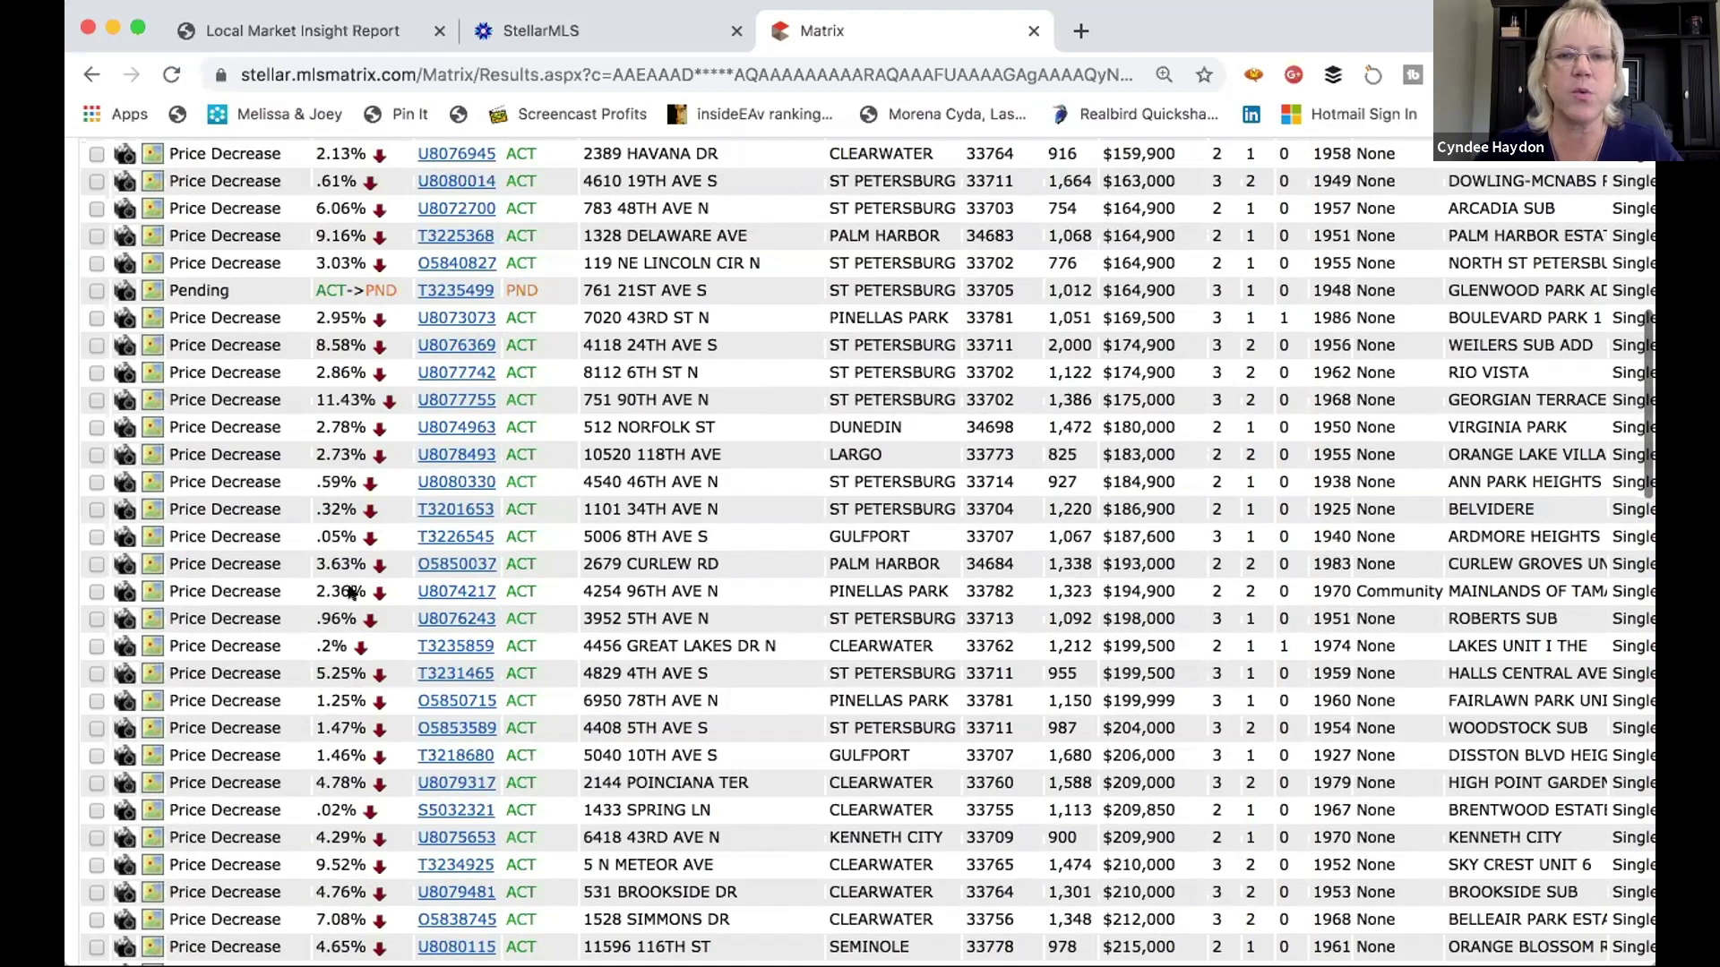
pyautogui.scroll(10, 353, 418)
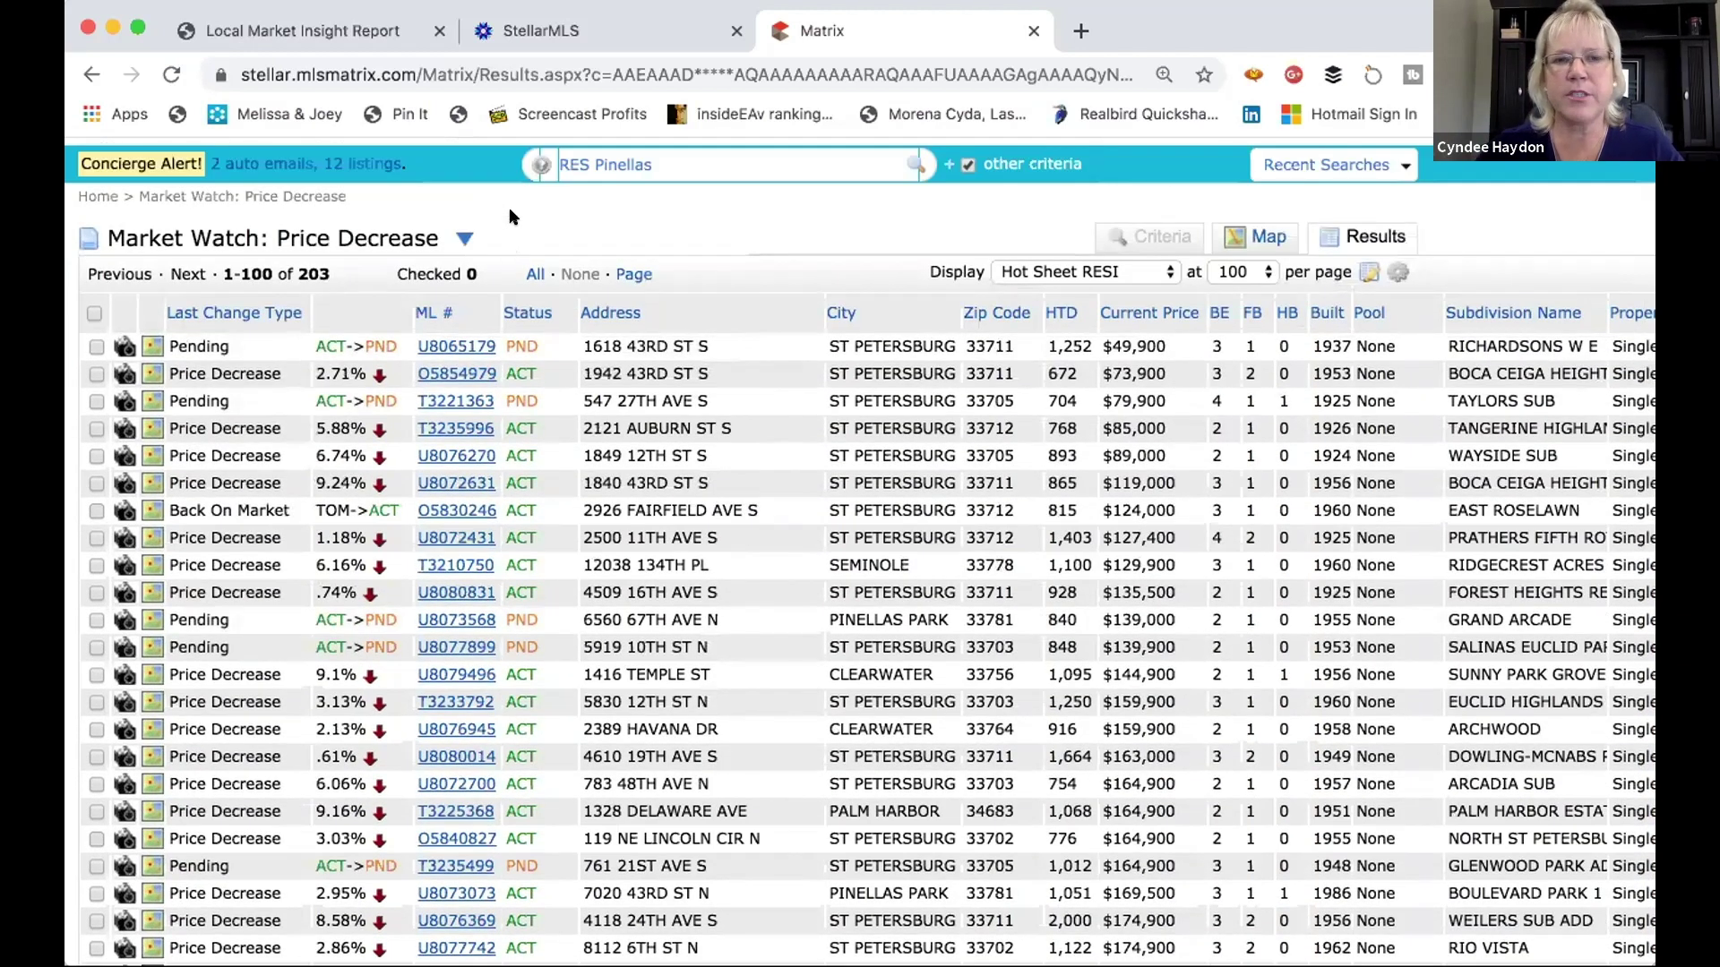
pyautogui.click(83, 76)
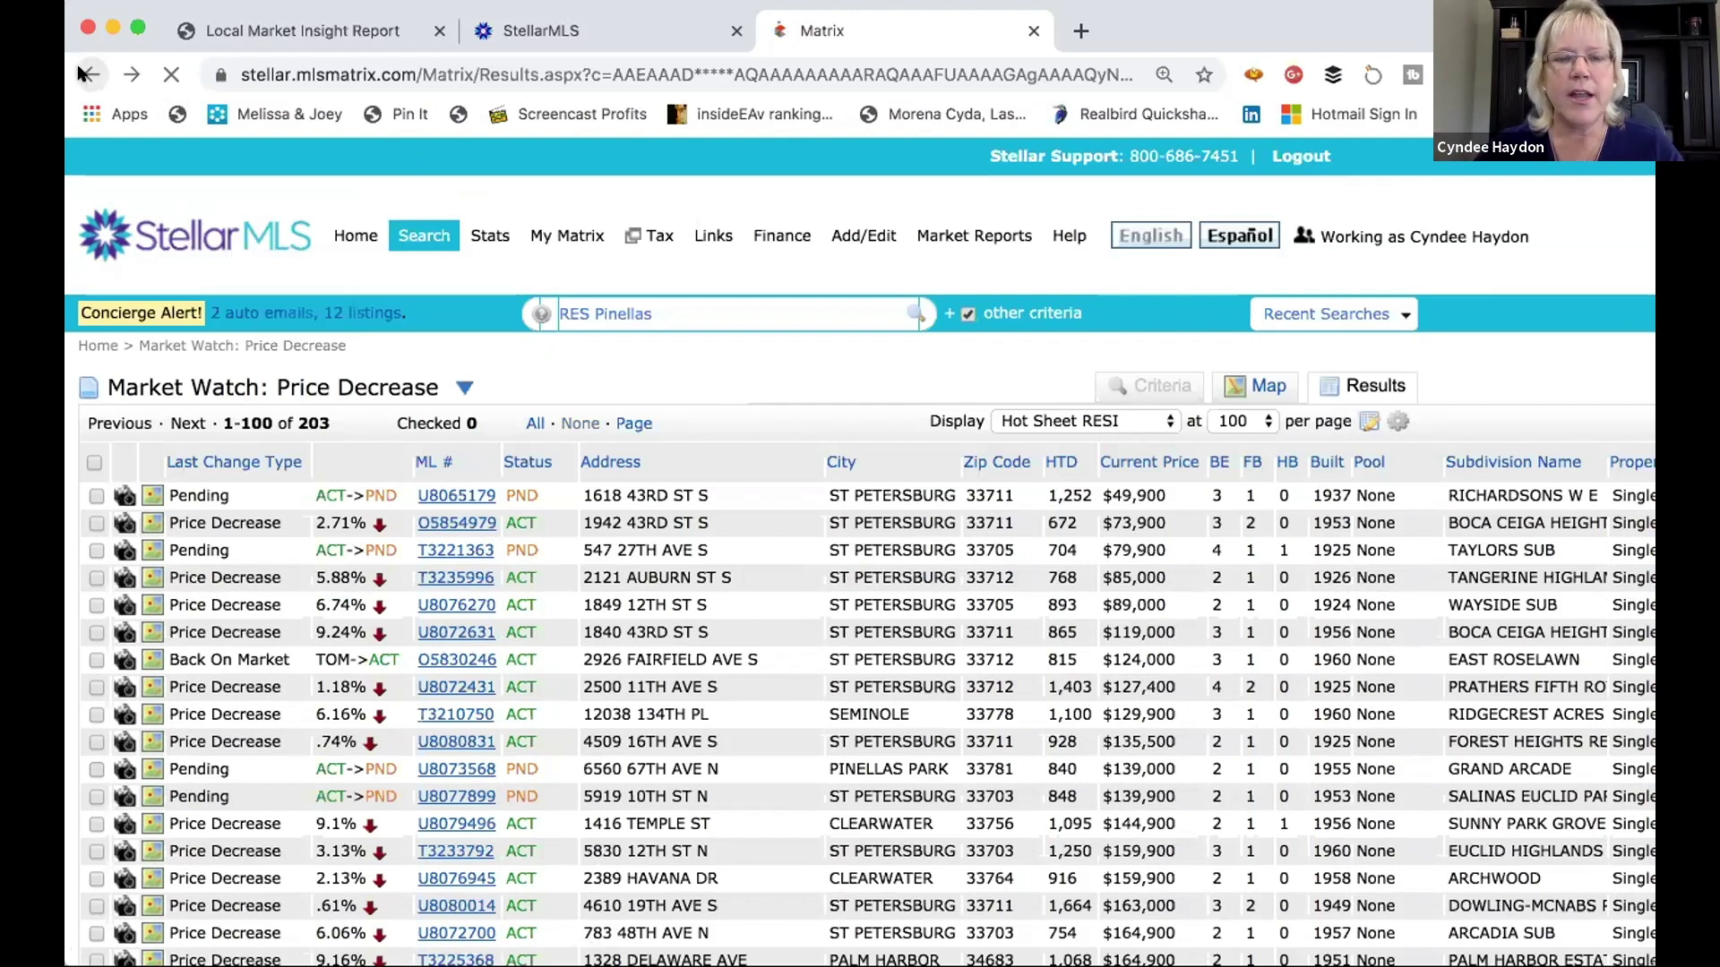
# Return to the Market Watch criteria form and save it to get back home
pyautogui.click(89, 75)
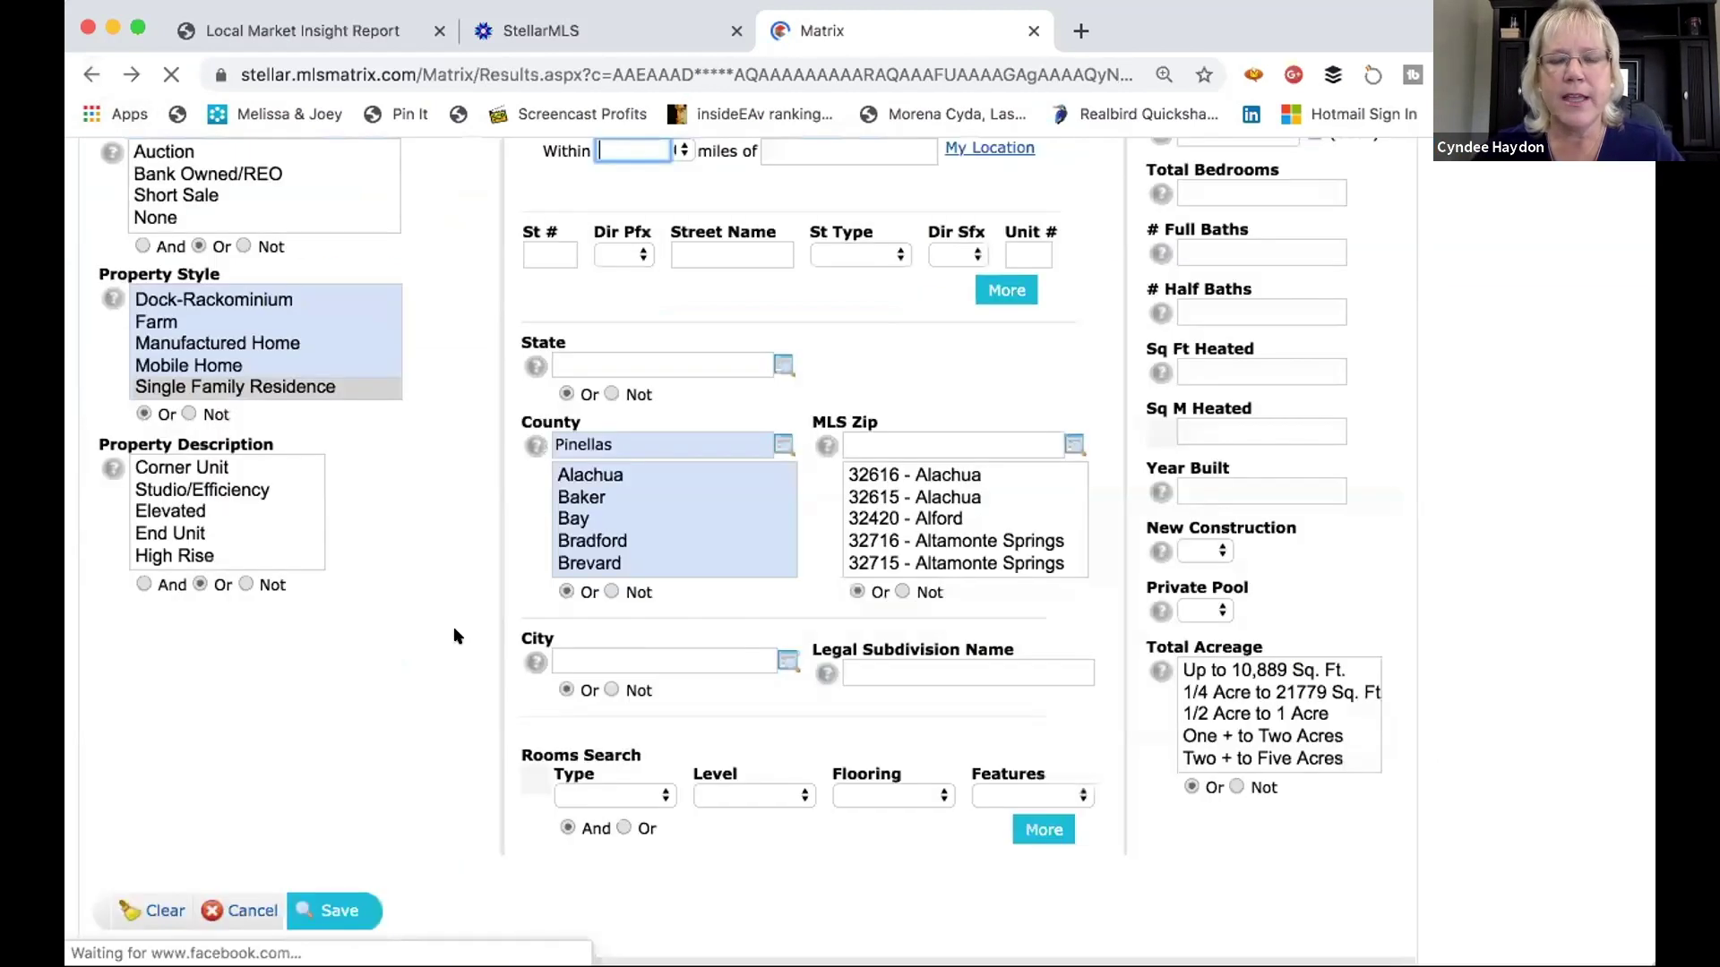
pyautogui.click(341, 911)
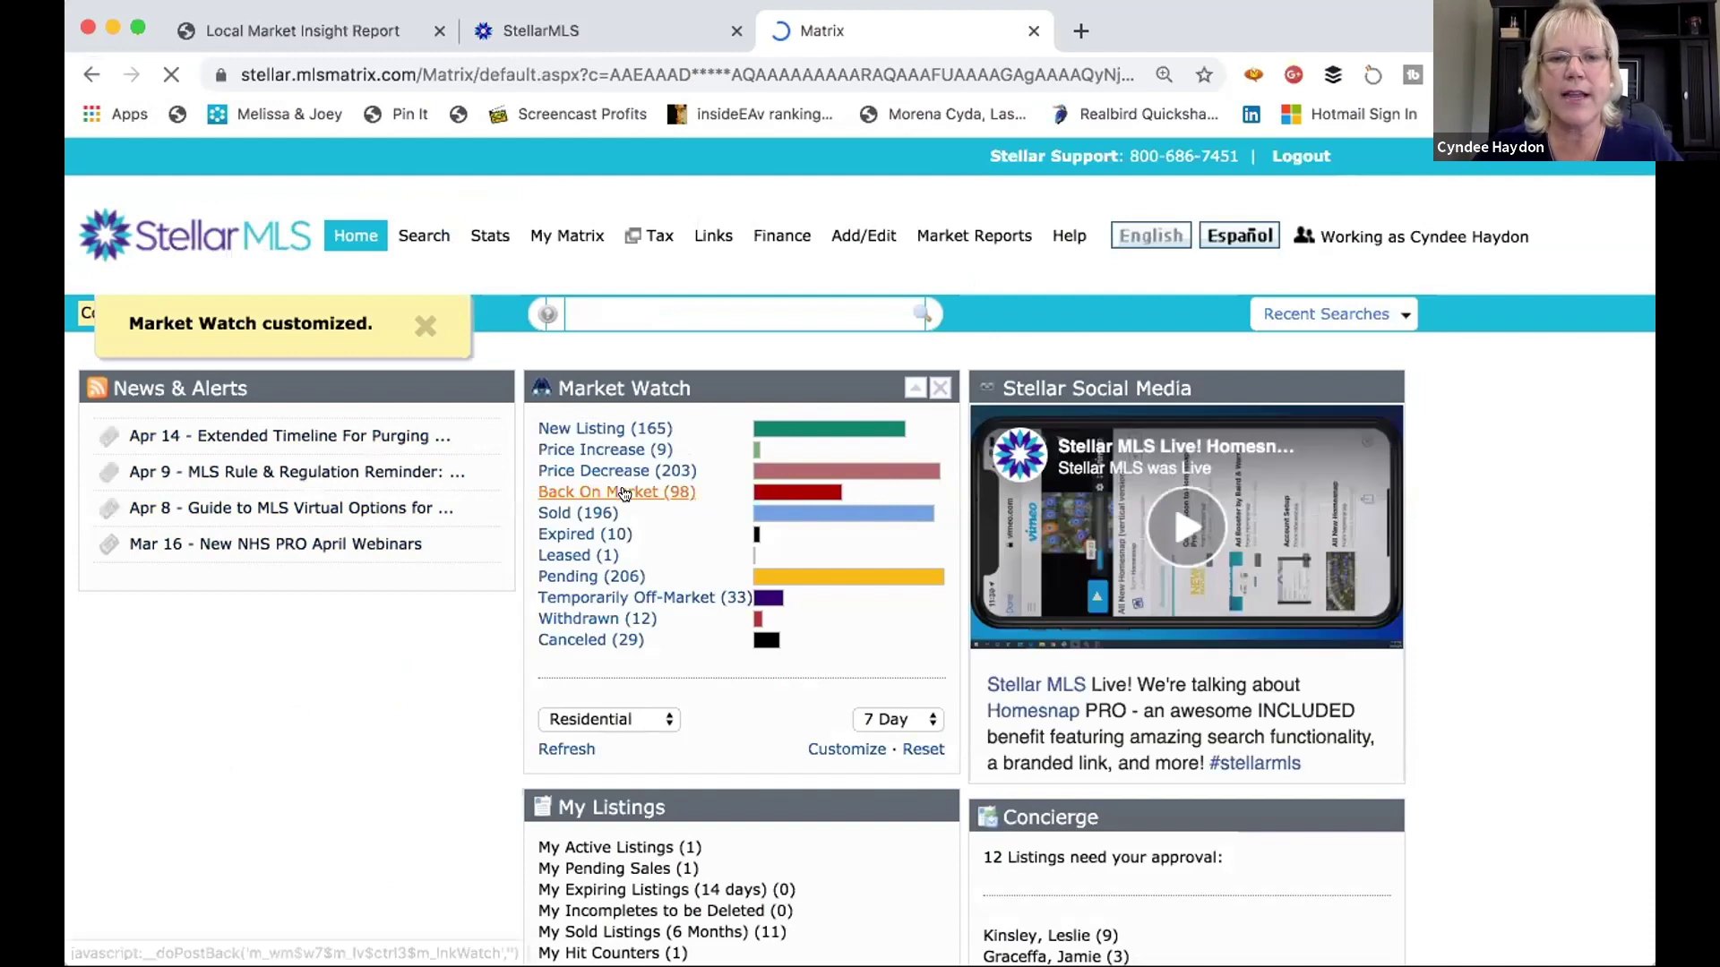
# Open the 98 Back On Market listings and show them all at 100 per page
pyautogui.click(625, 492)
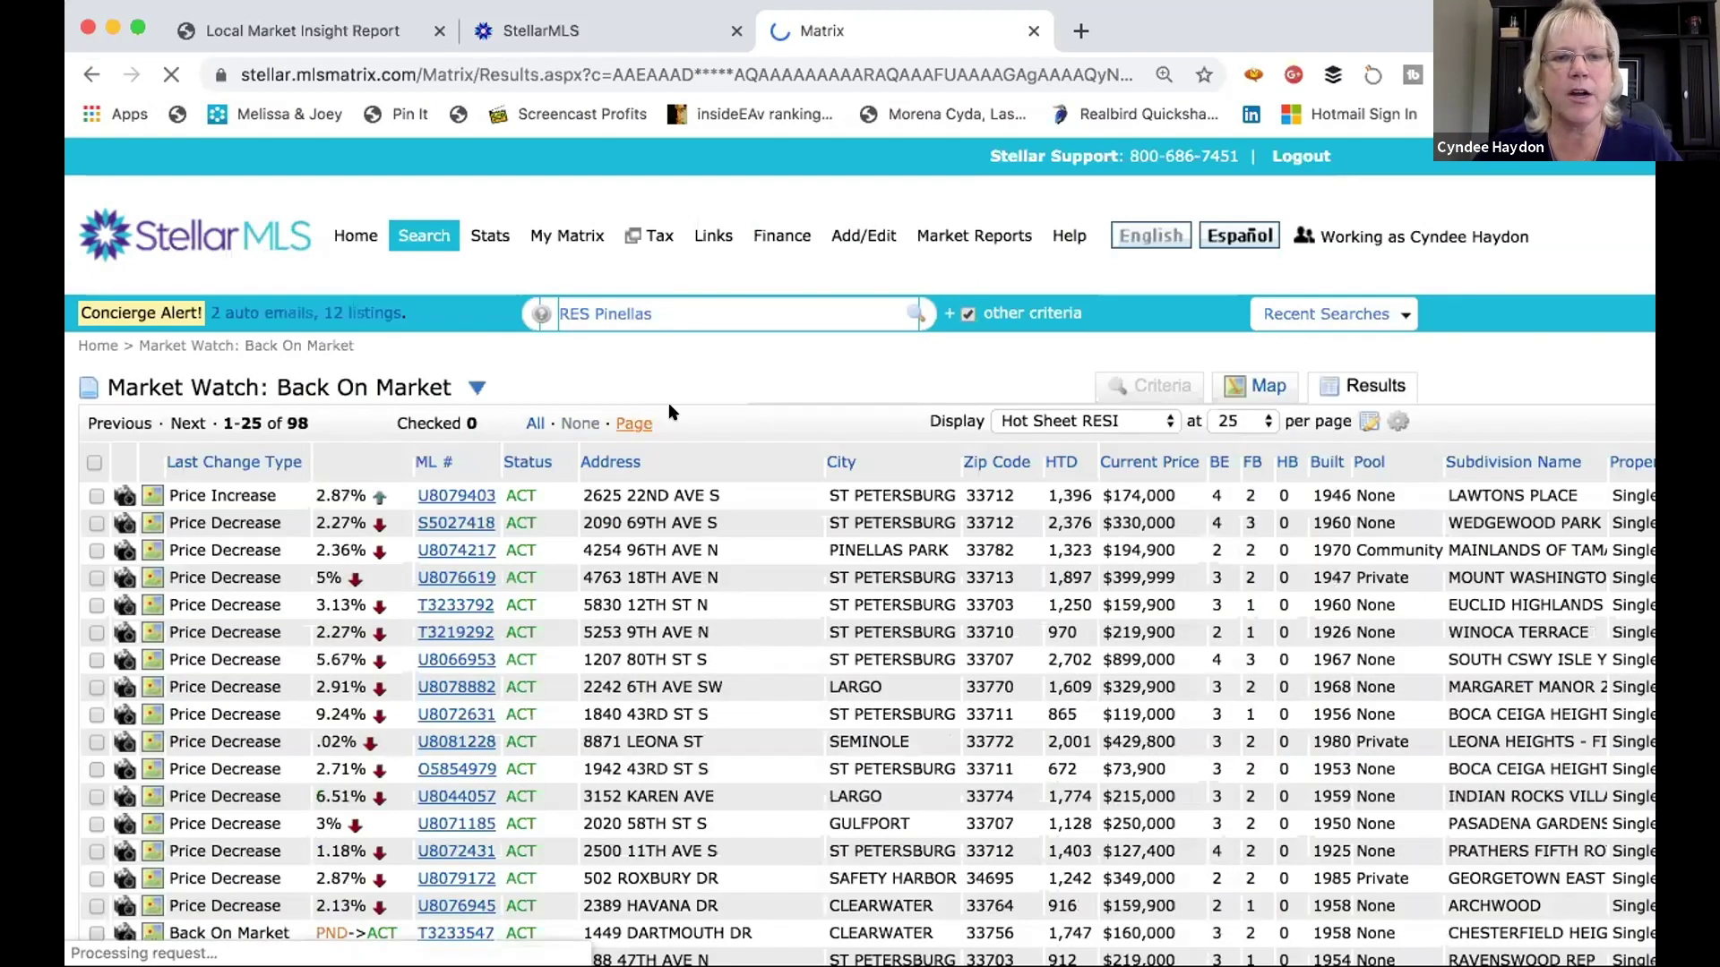
pyautogui.scroll(-1, 722, 379)
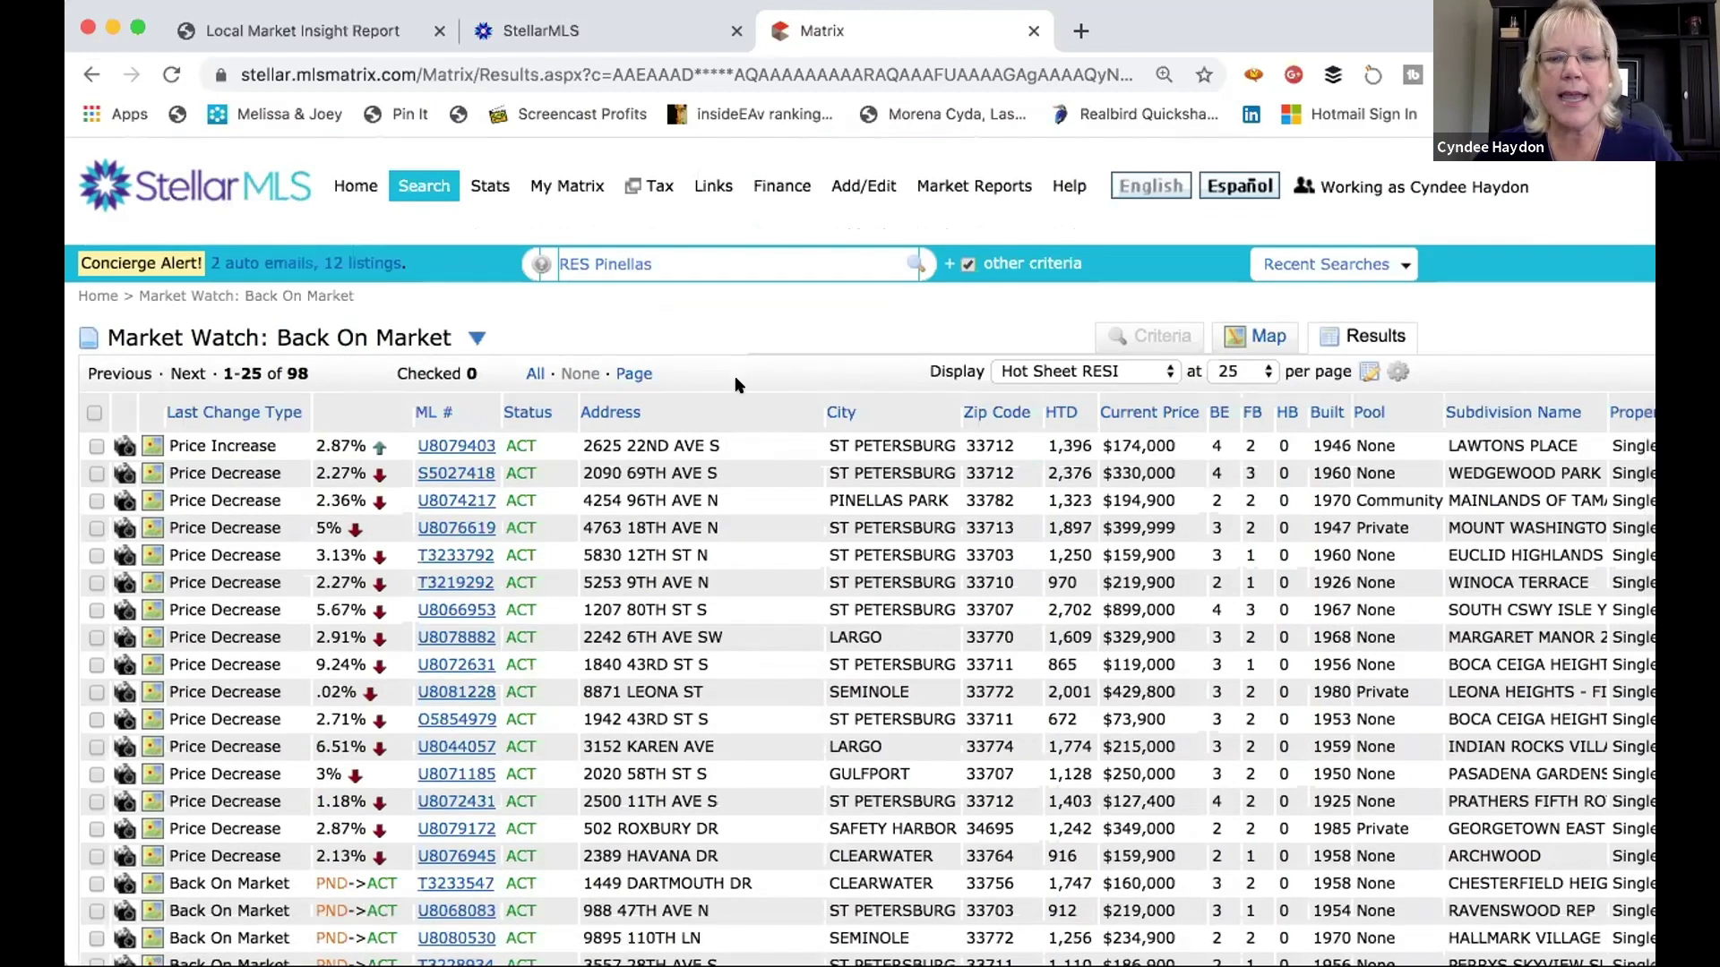
pyautogui.scroll(-1, 1109, 415)
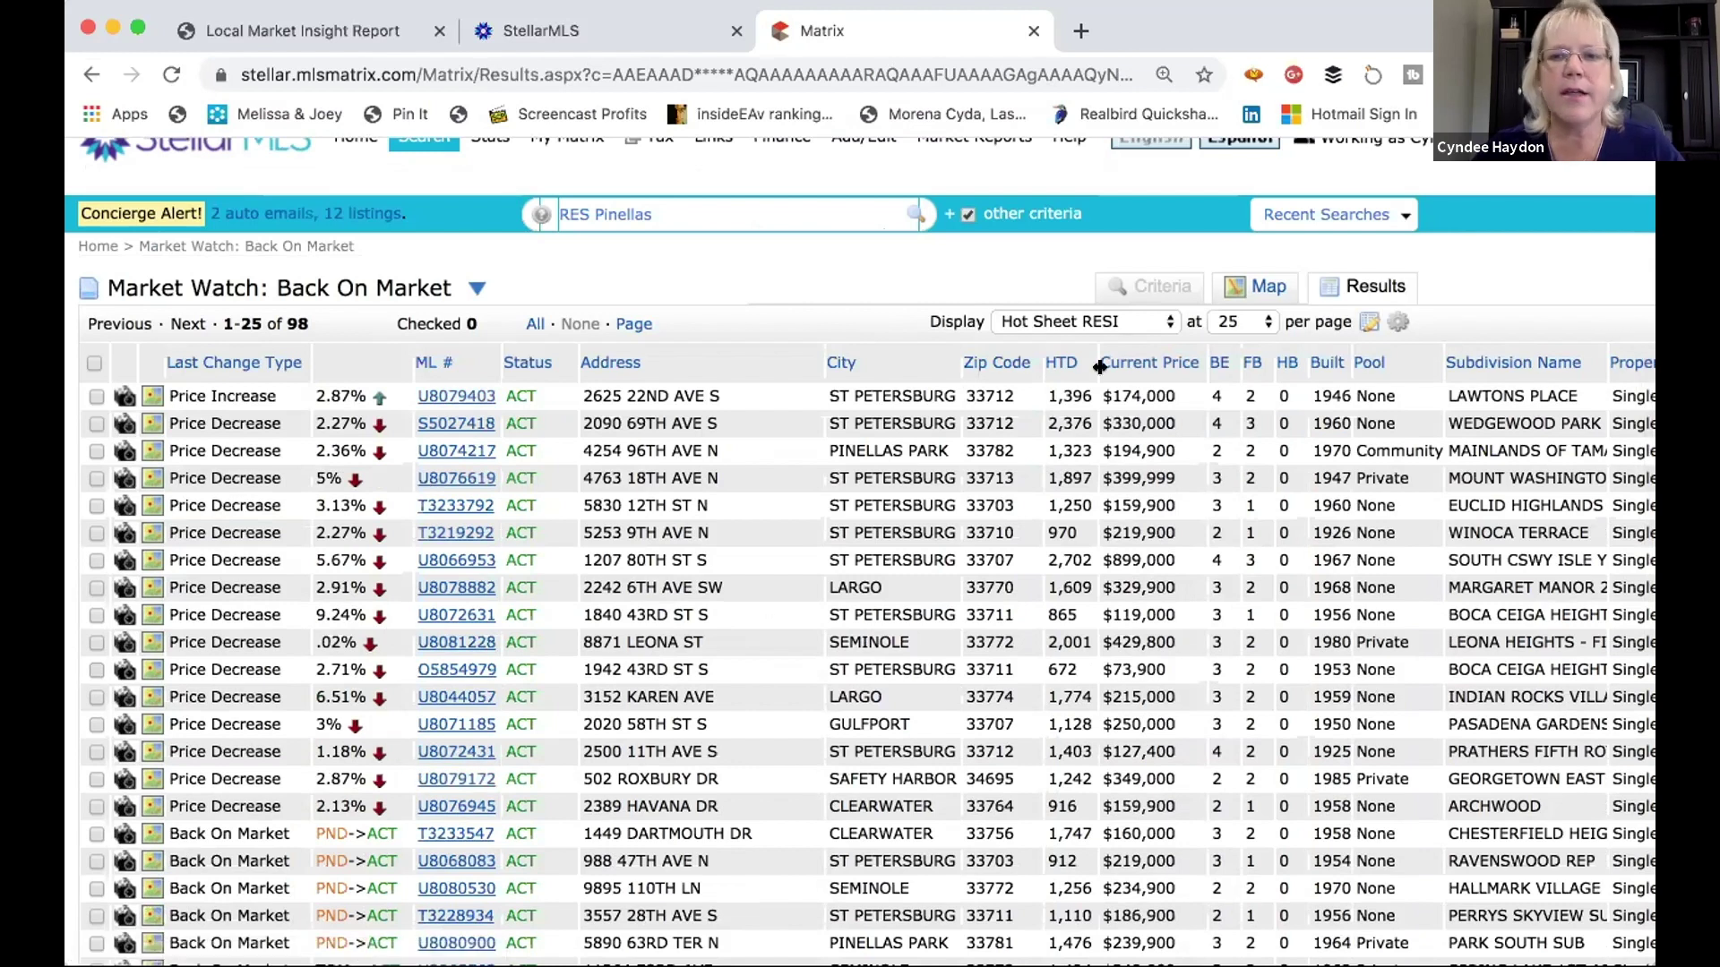
pyautogui.click(1241, 323)
pyautogui.click(1233, 364)
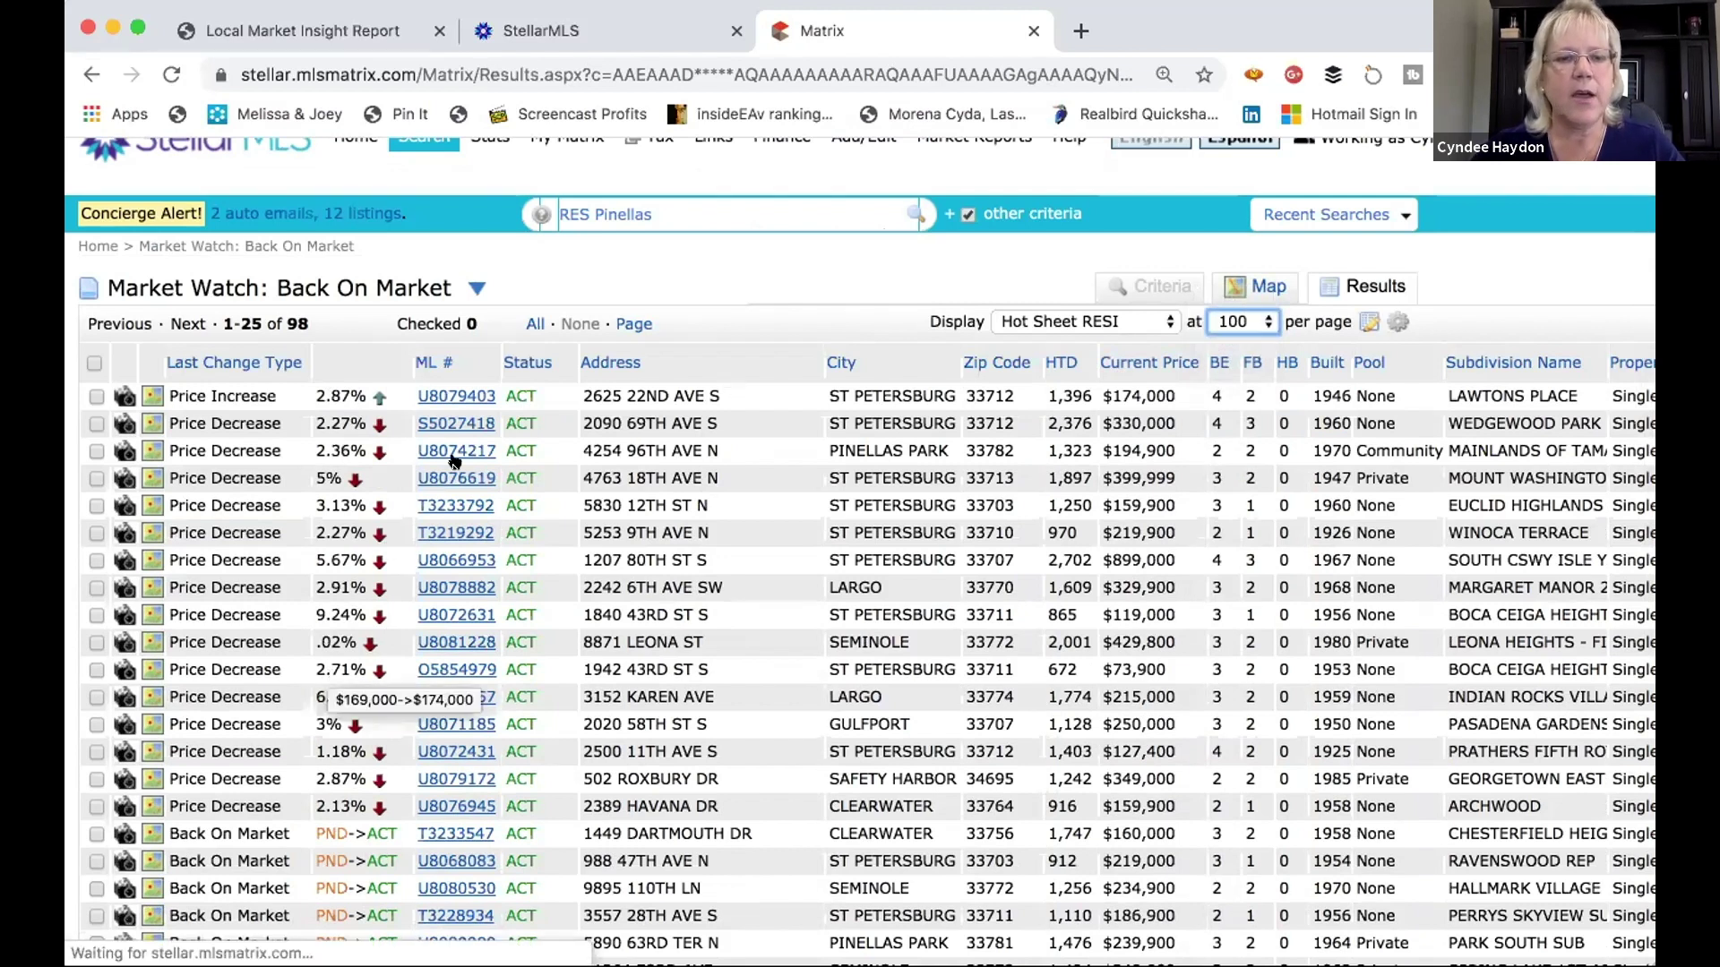
pyautogui.scroll(-2, 447, 730)
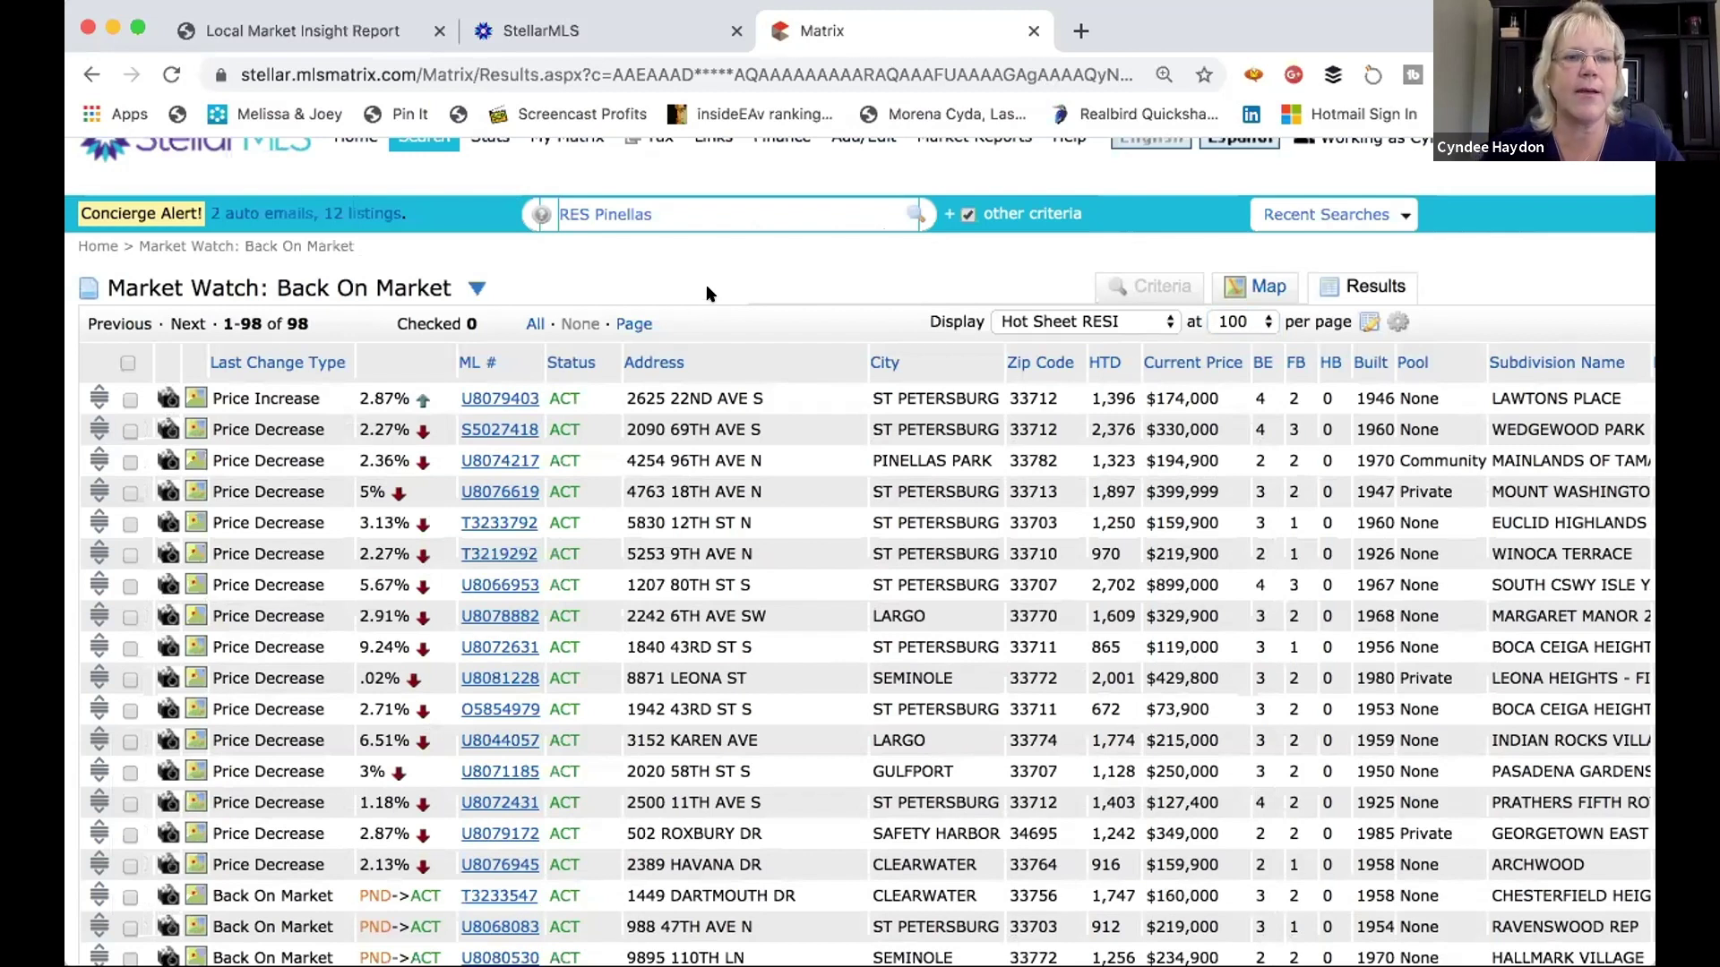
pyautogui.scroll(-2, 708, 293)
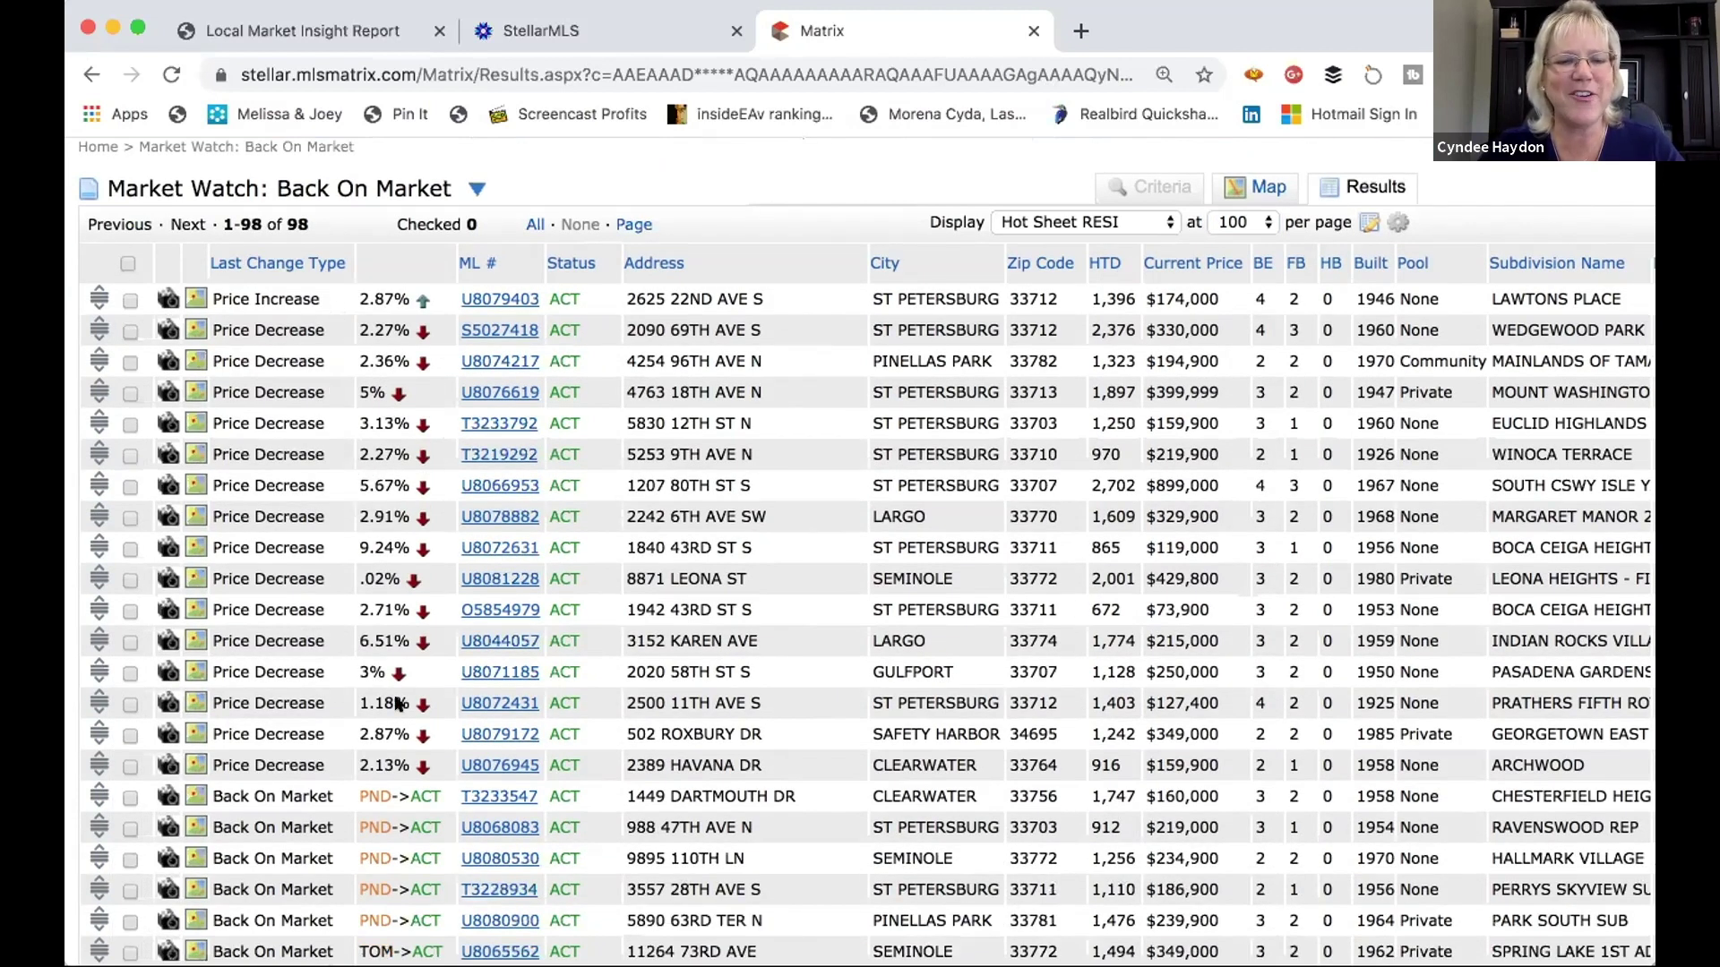
pyautogui.scroll(-3, 368, 728)
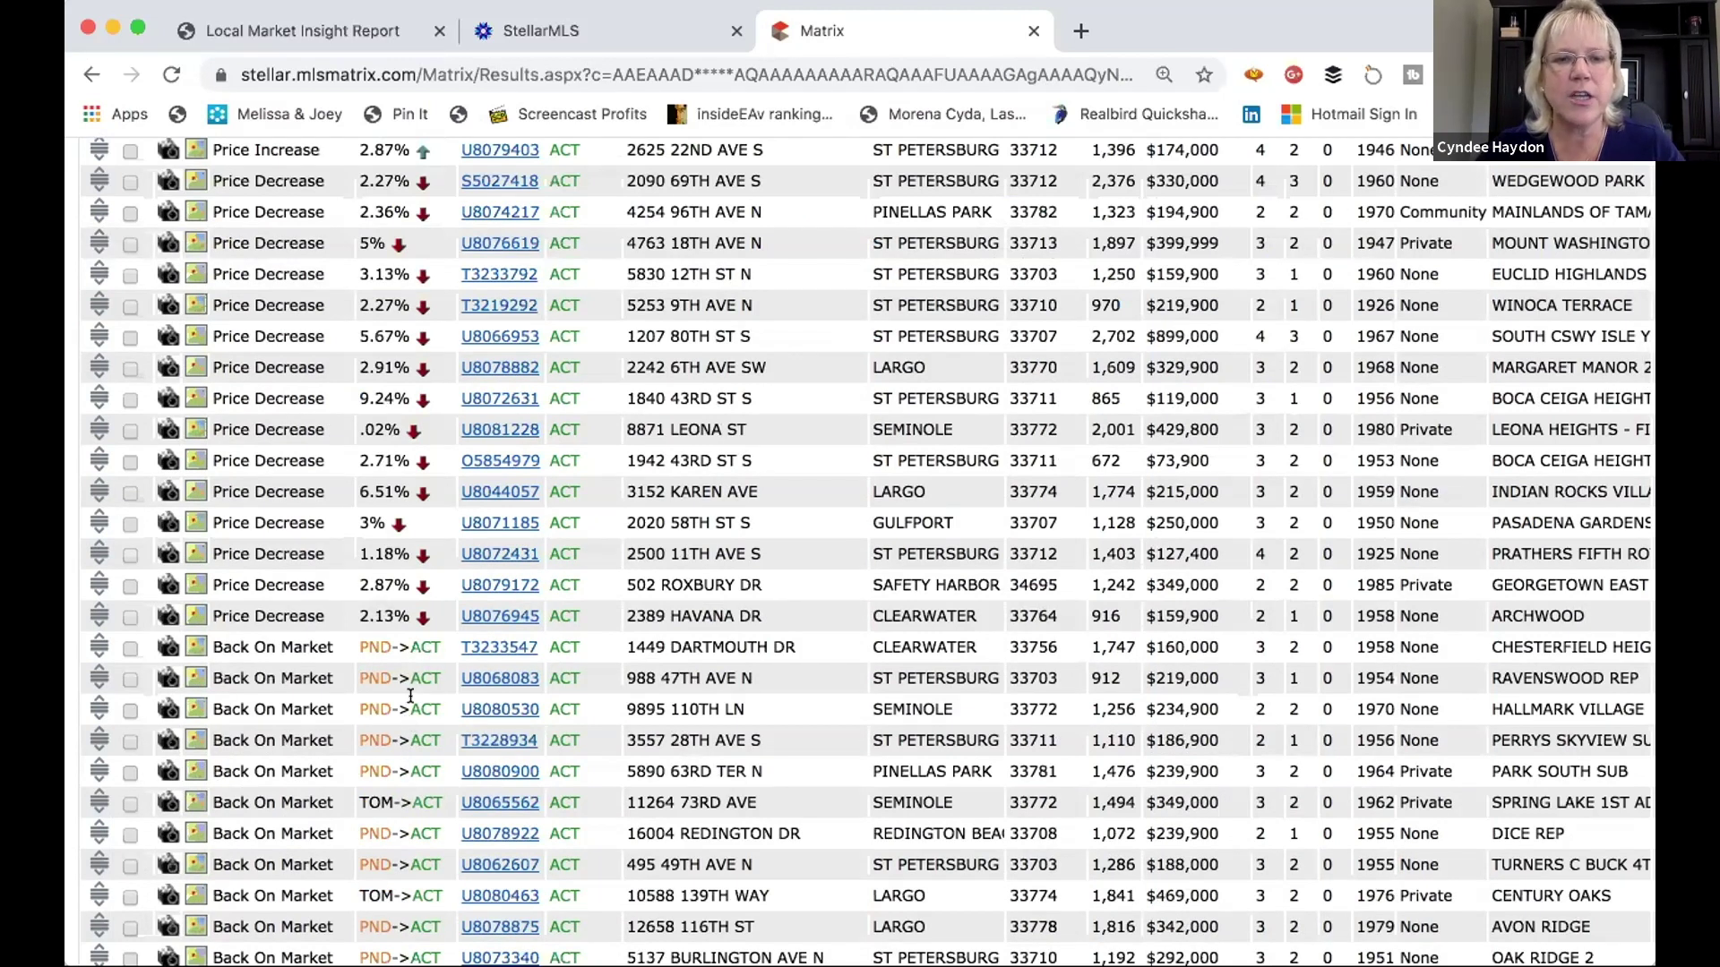
pyautogui.scroll(1, 421, 770)
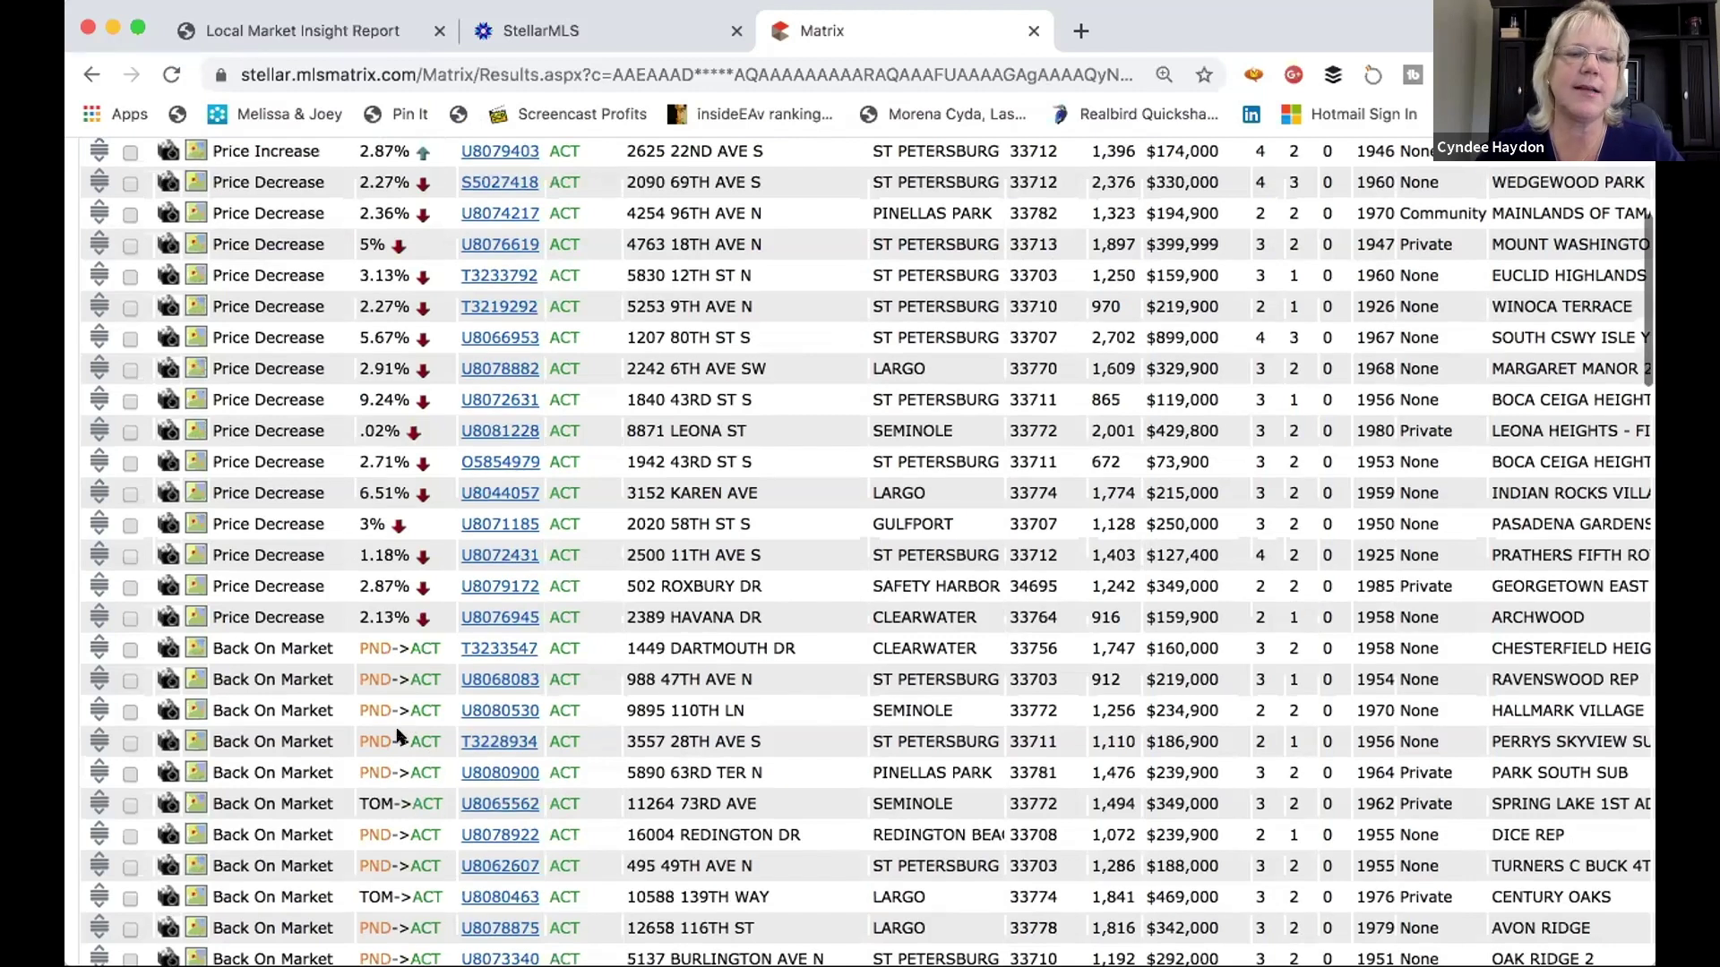
pyautogui.scroll(1, 400, 736)
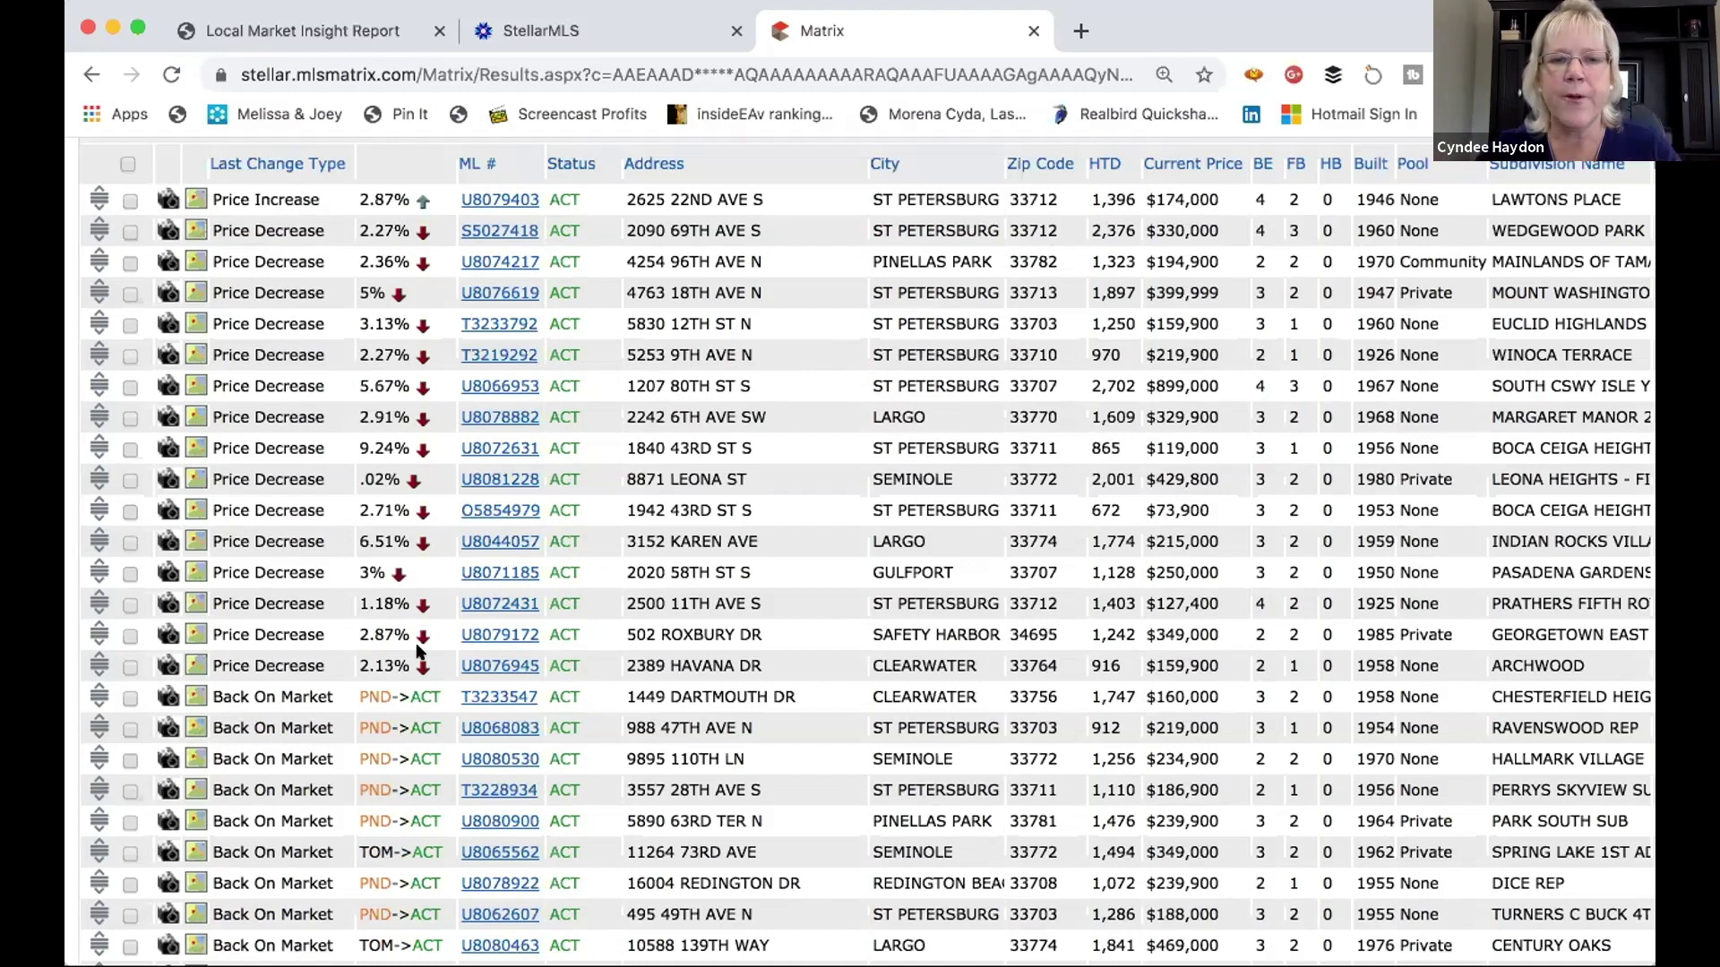
pyautogui.scroll(2, 431, 751)
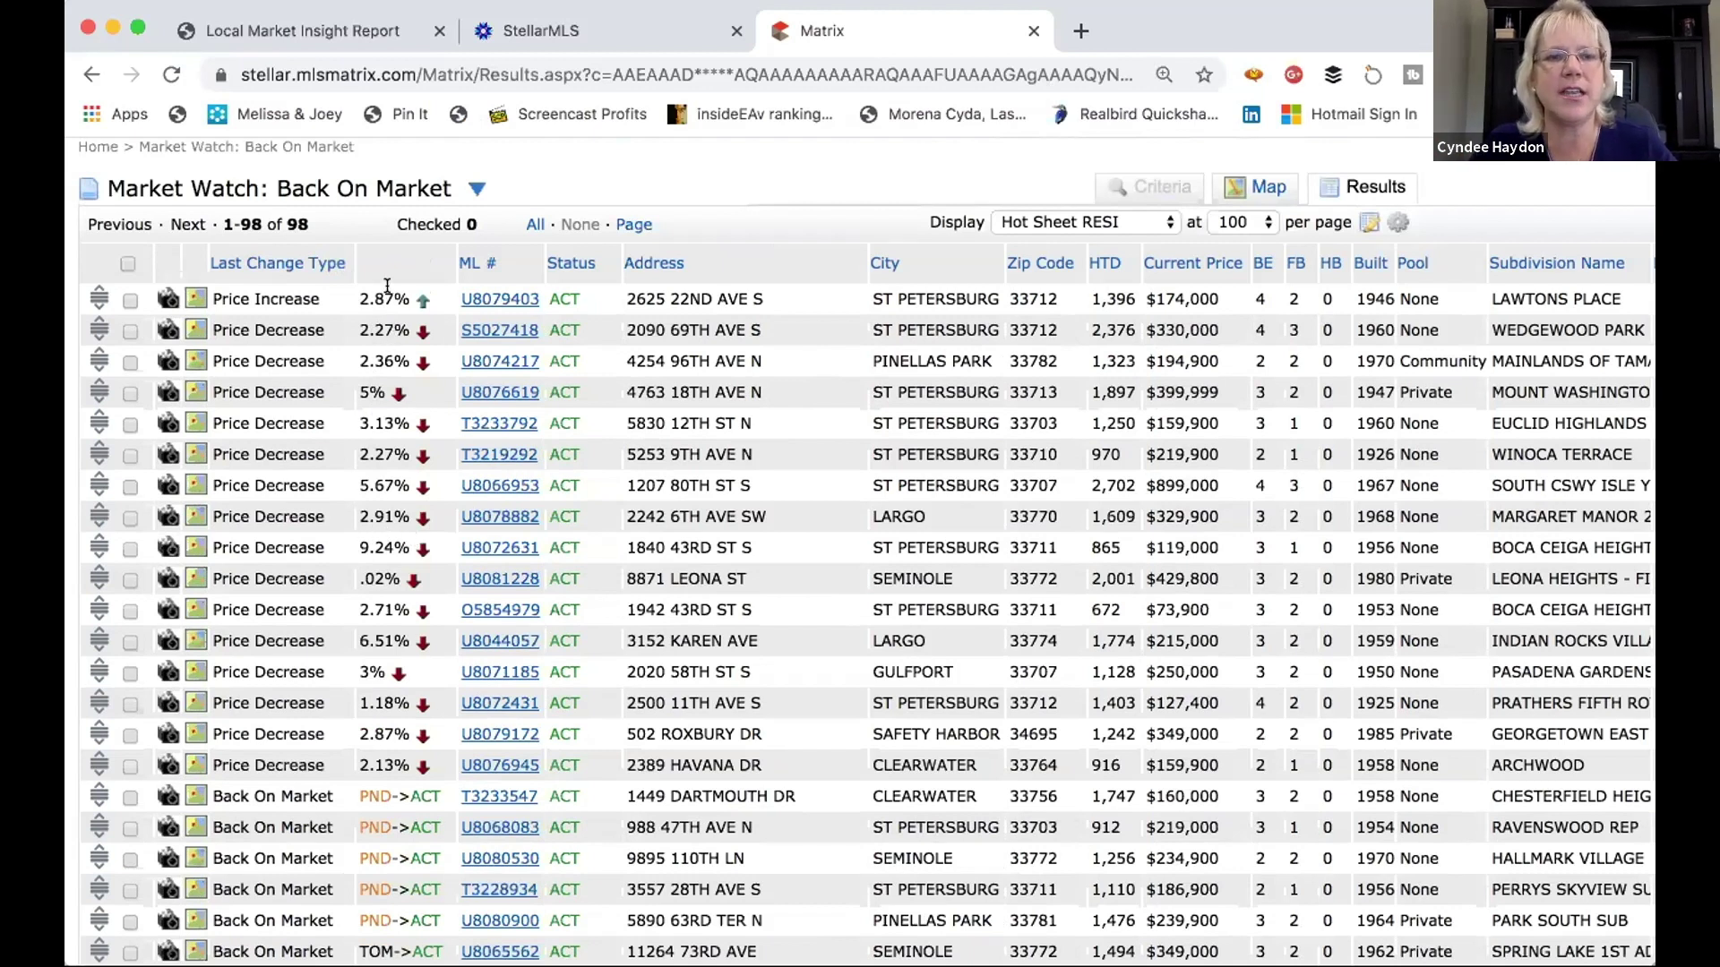
# Go back to the home page, reopen the Market Watch criteria and save them again
pyautogui.click(80, 74)
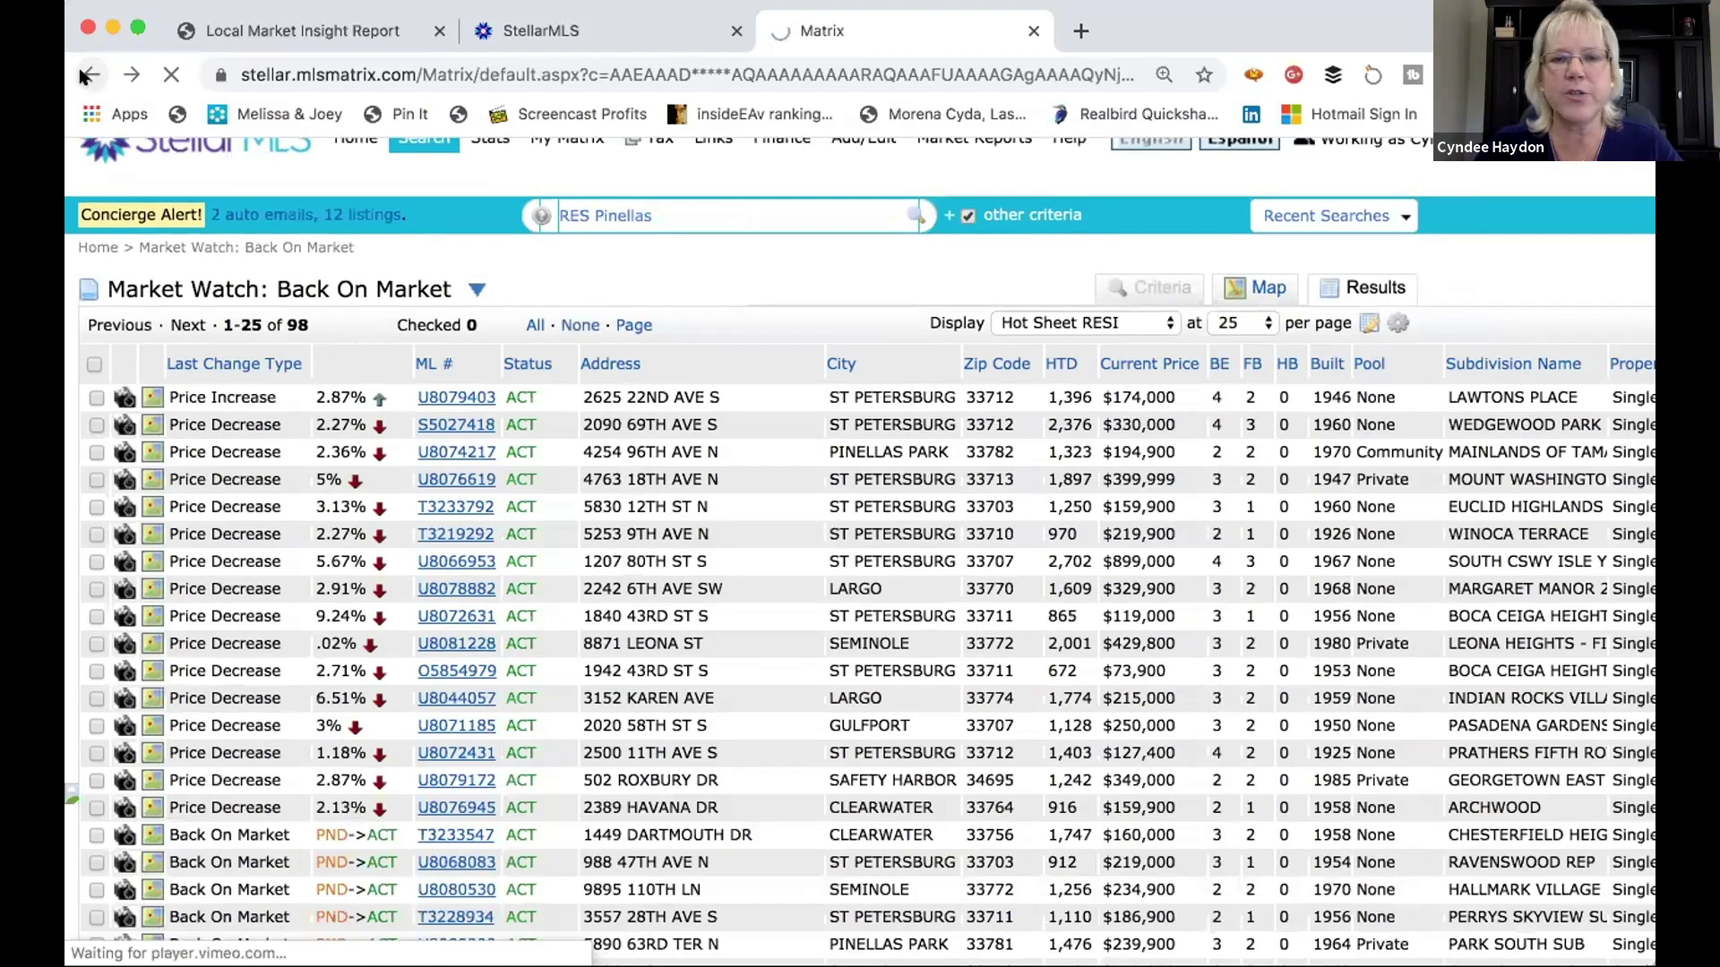
pyautogui.click(80, 74)
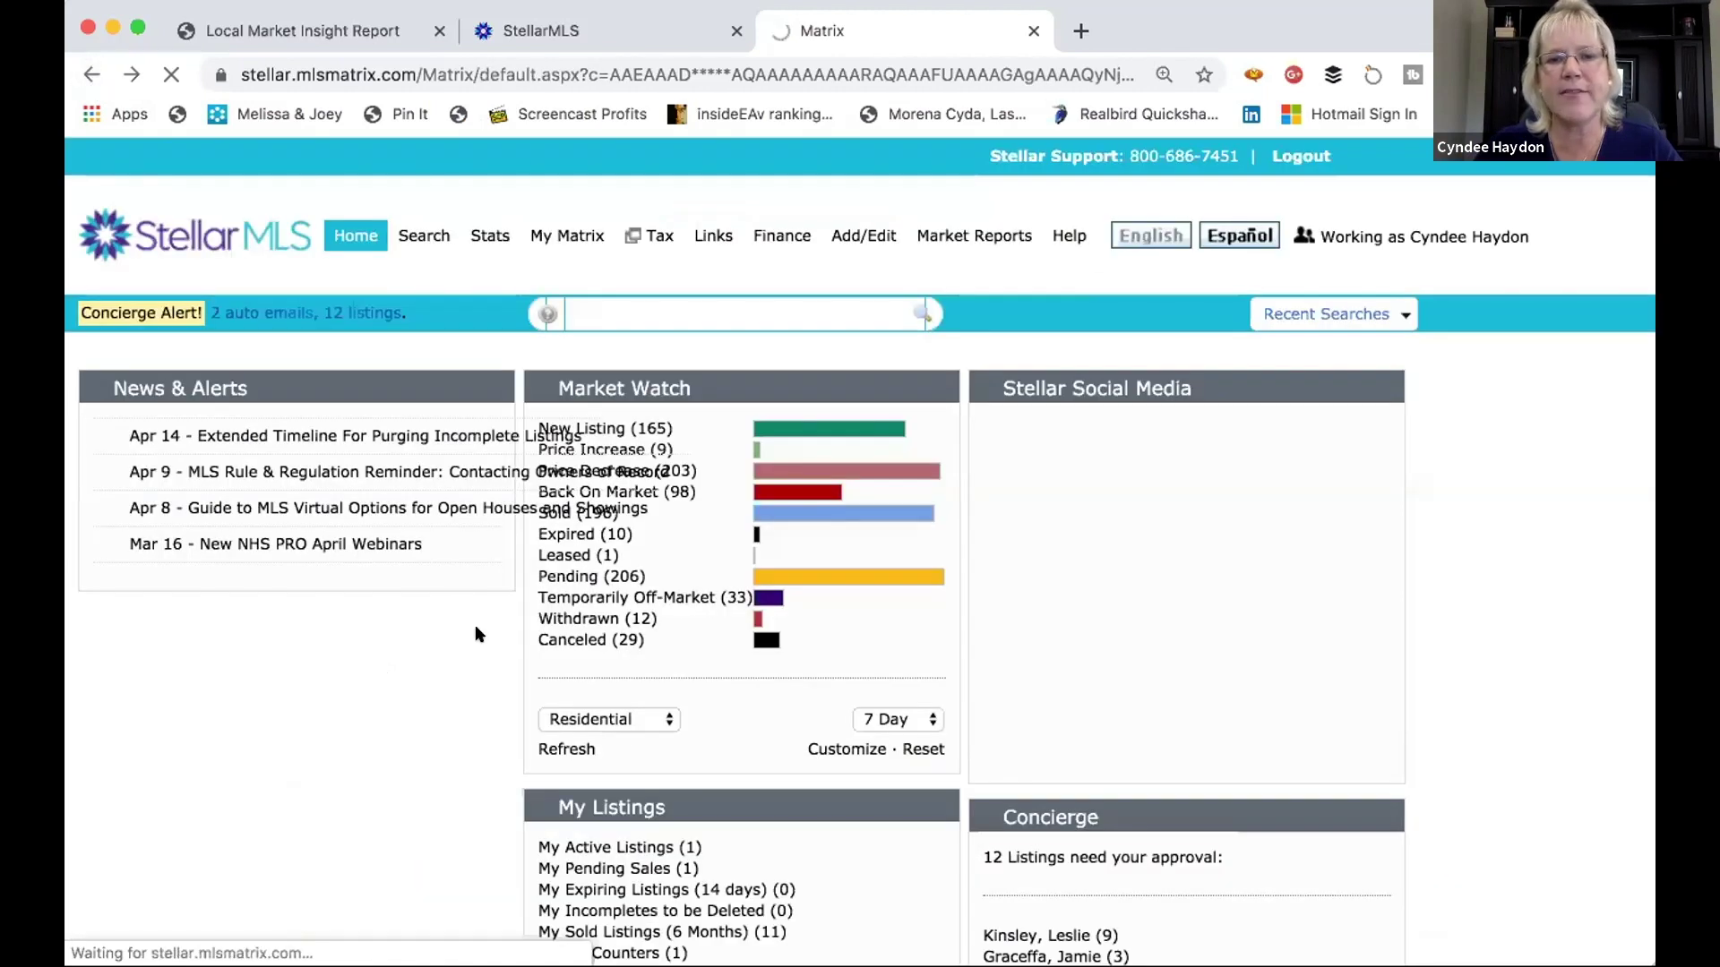
pyautogui.click(566, 536)
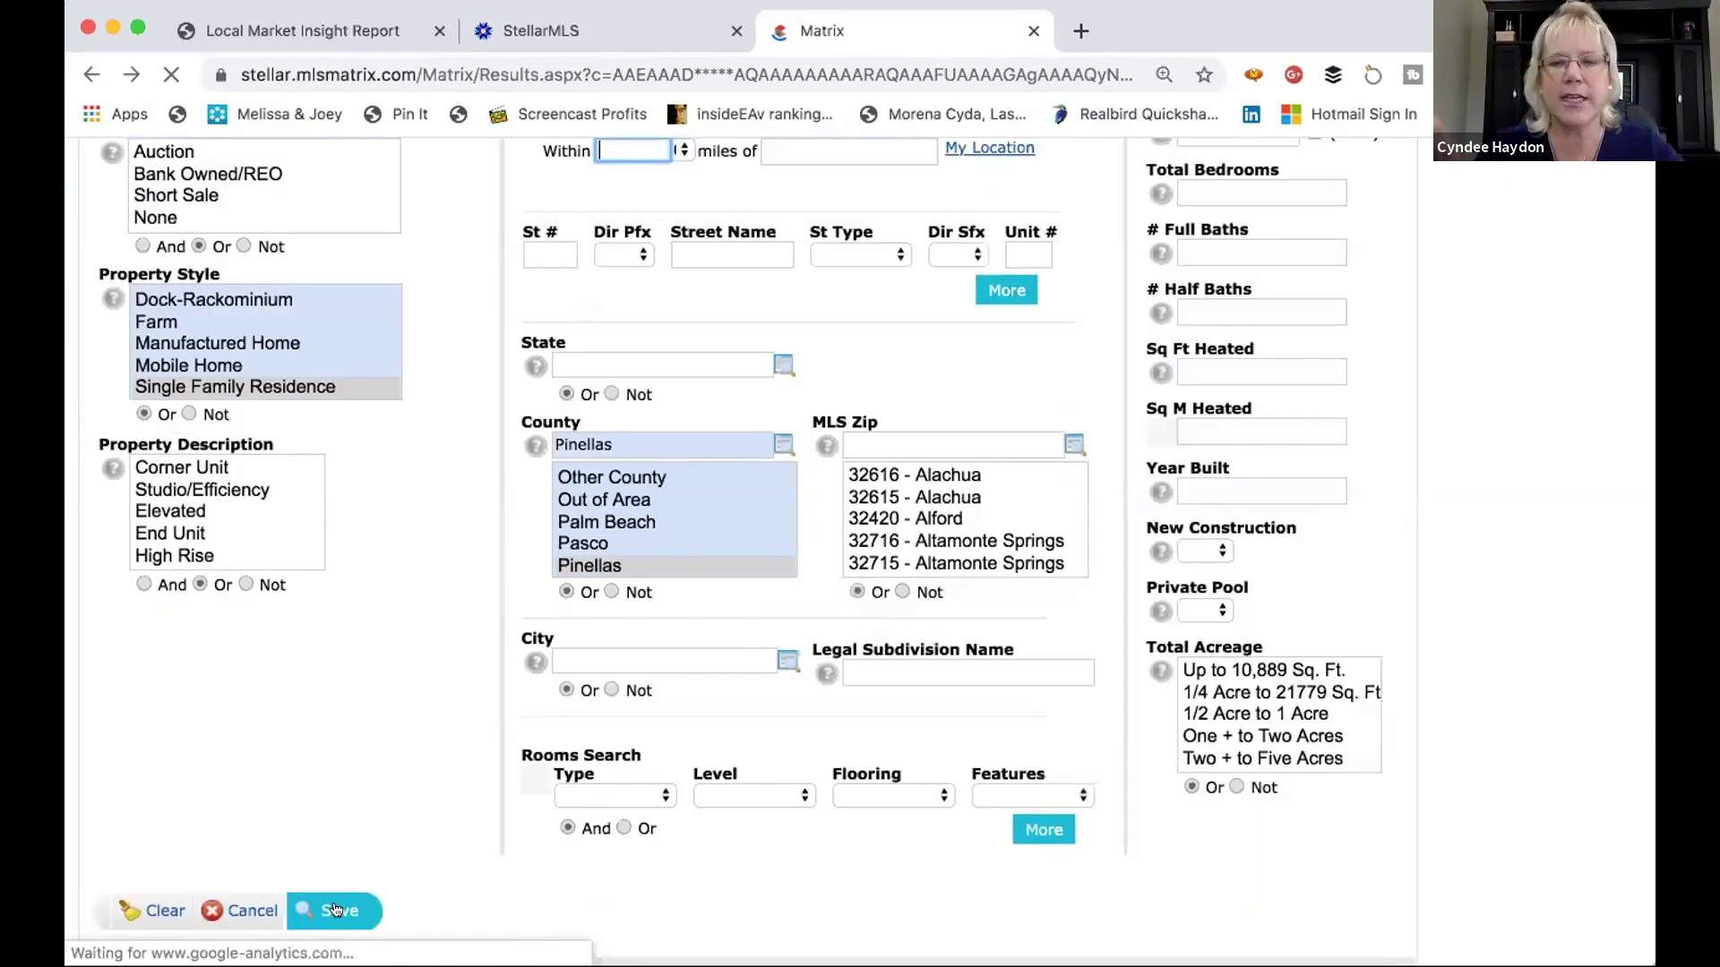
pyautogui.click(335, 911)
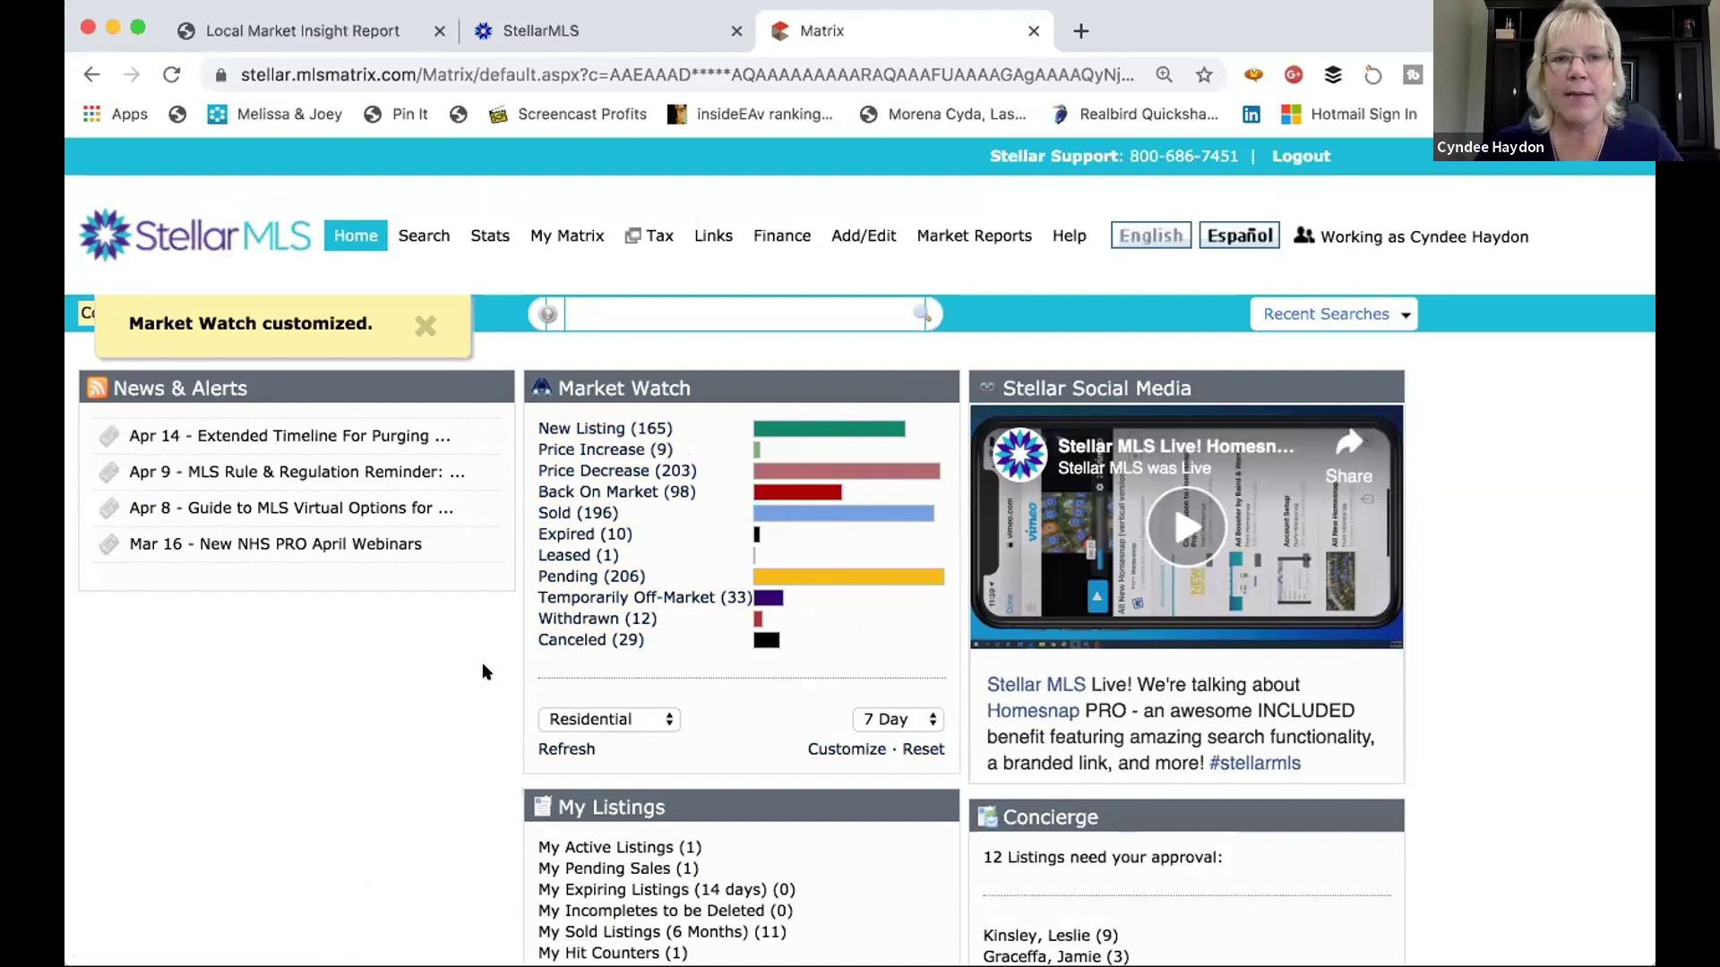
# Close the 'Market Watch customized.' notice and scroll through the home page panels
pyautogui.click(419, 327)
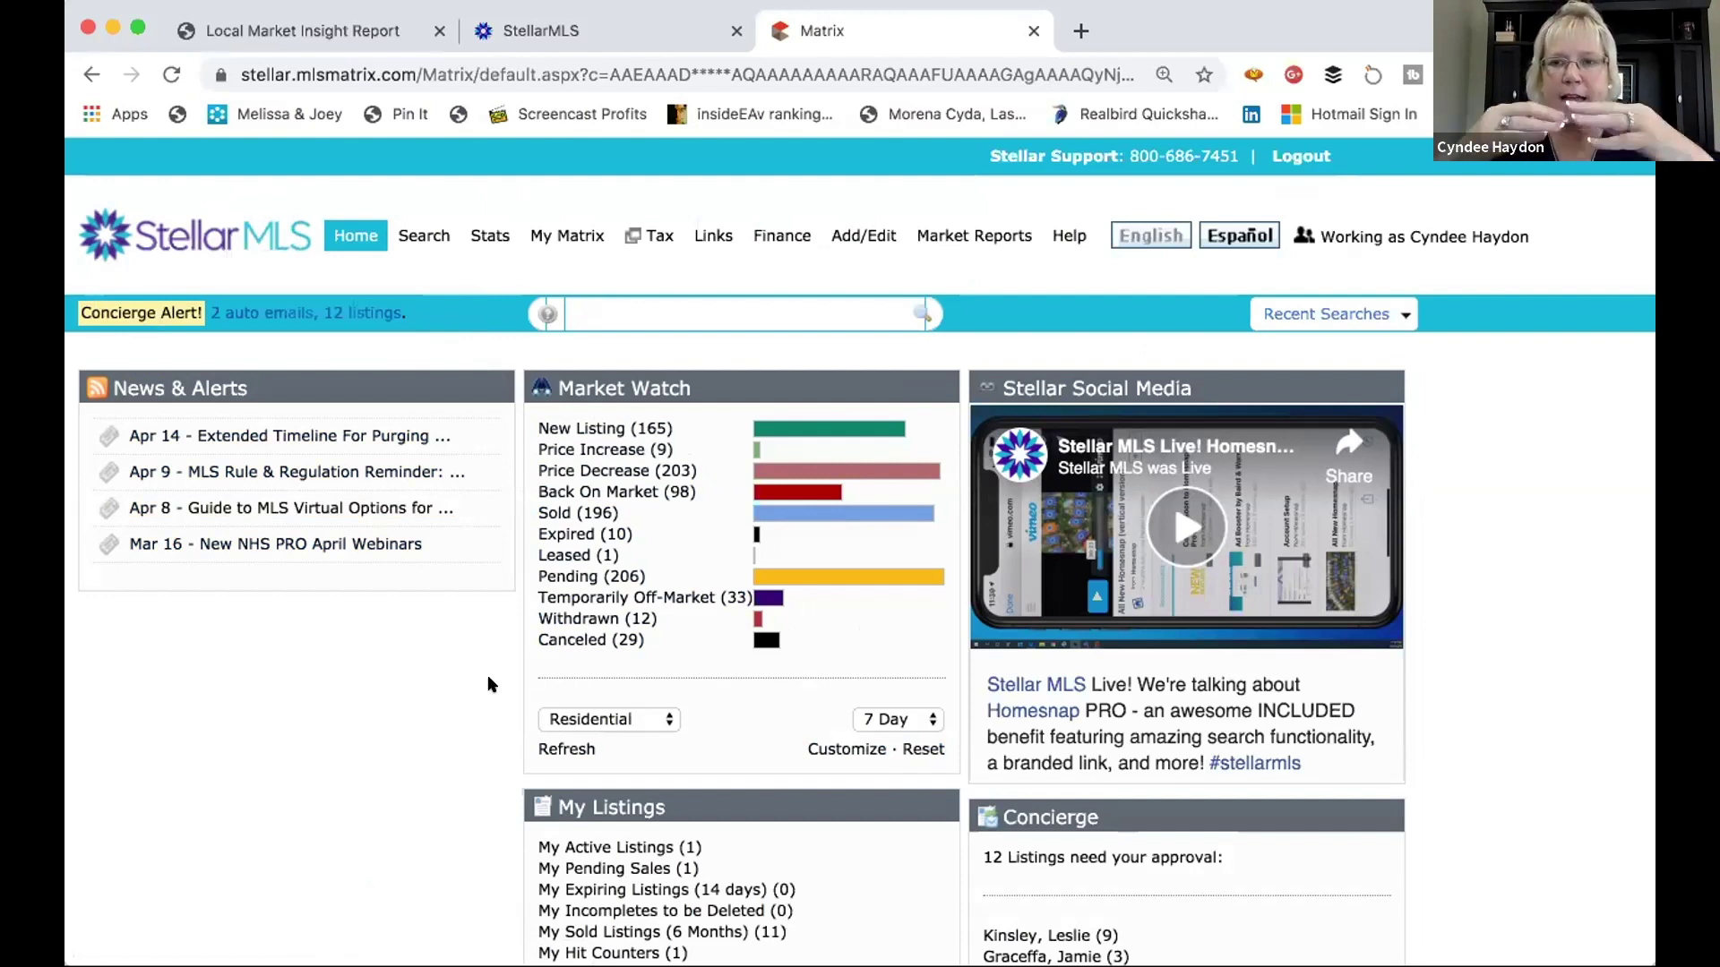
pyautogui.scroll(-2, 464, 835)
pyautogui.scroll(-2, 463, 837)
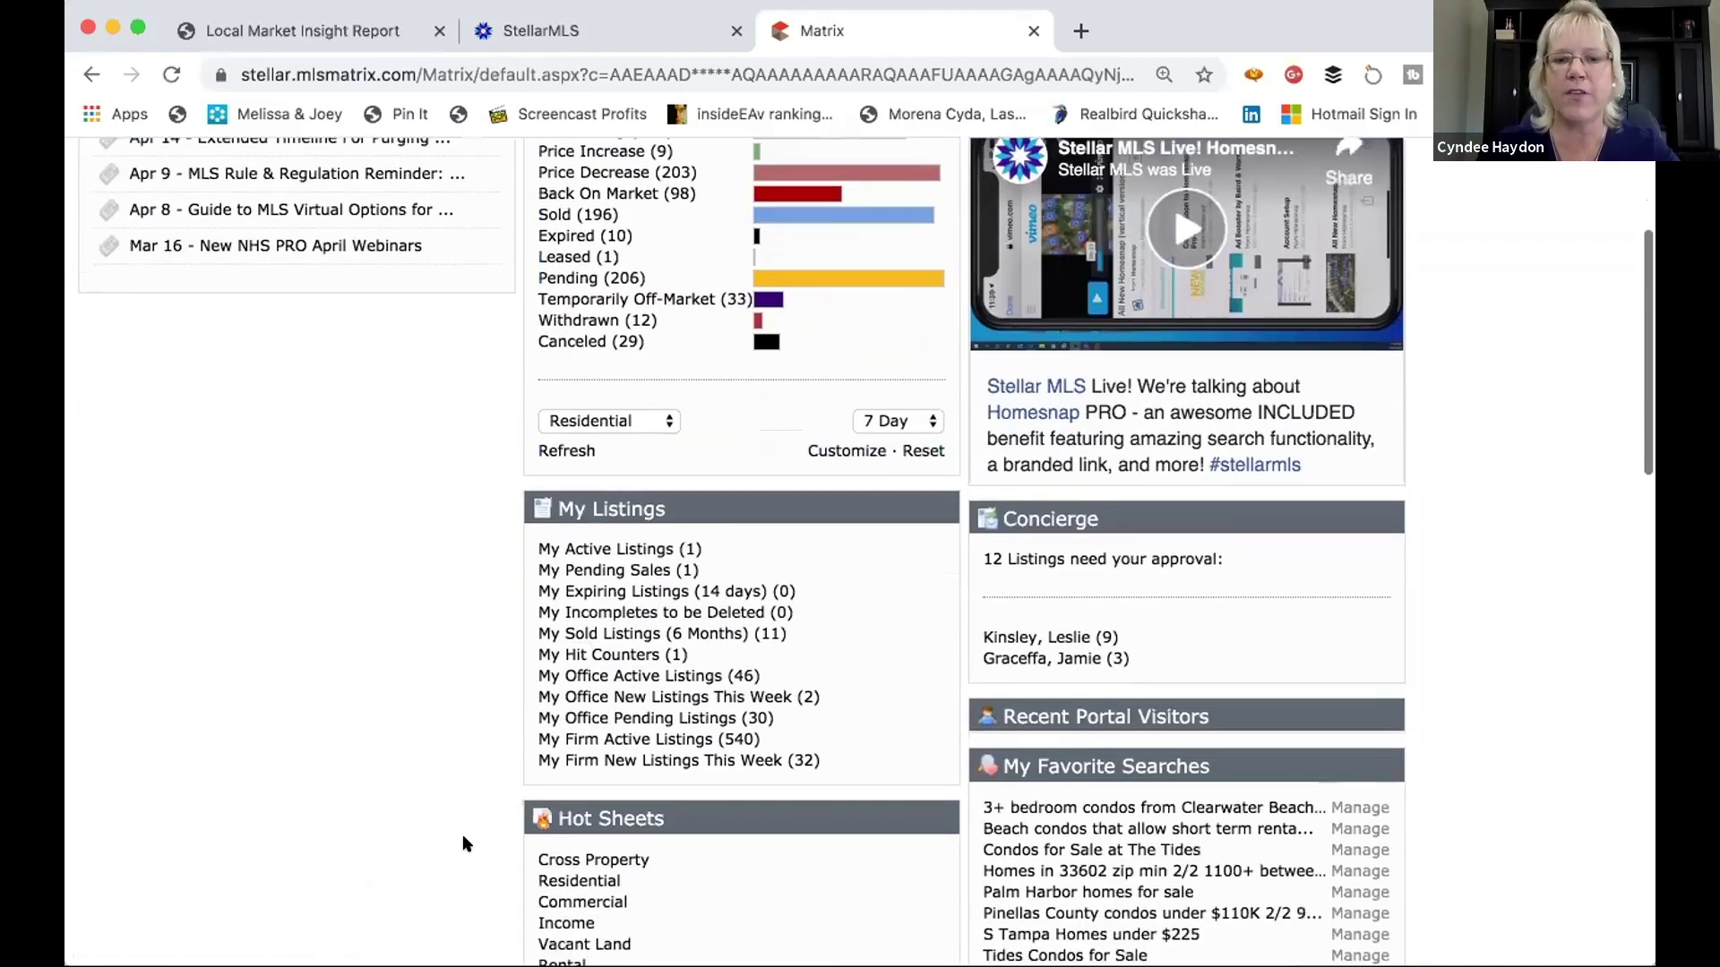
pyautogui.scroll(-4, 463, 837)
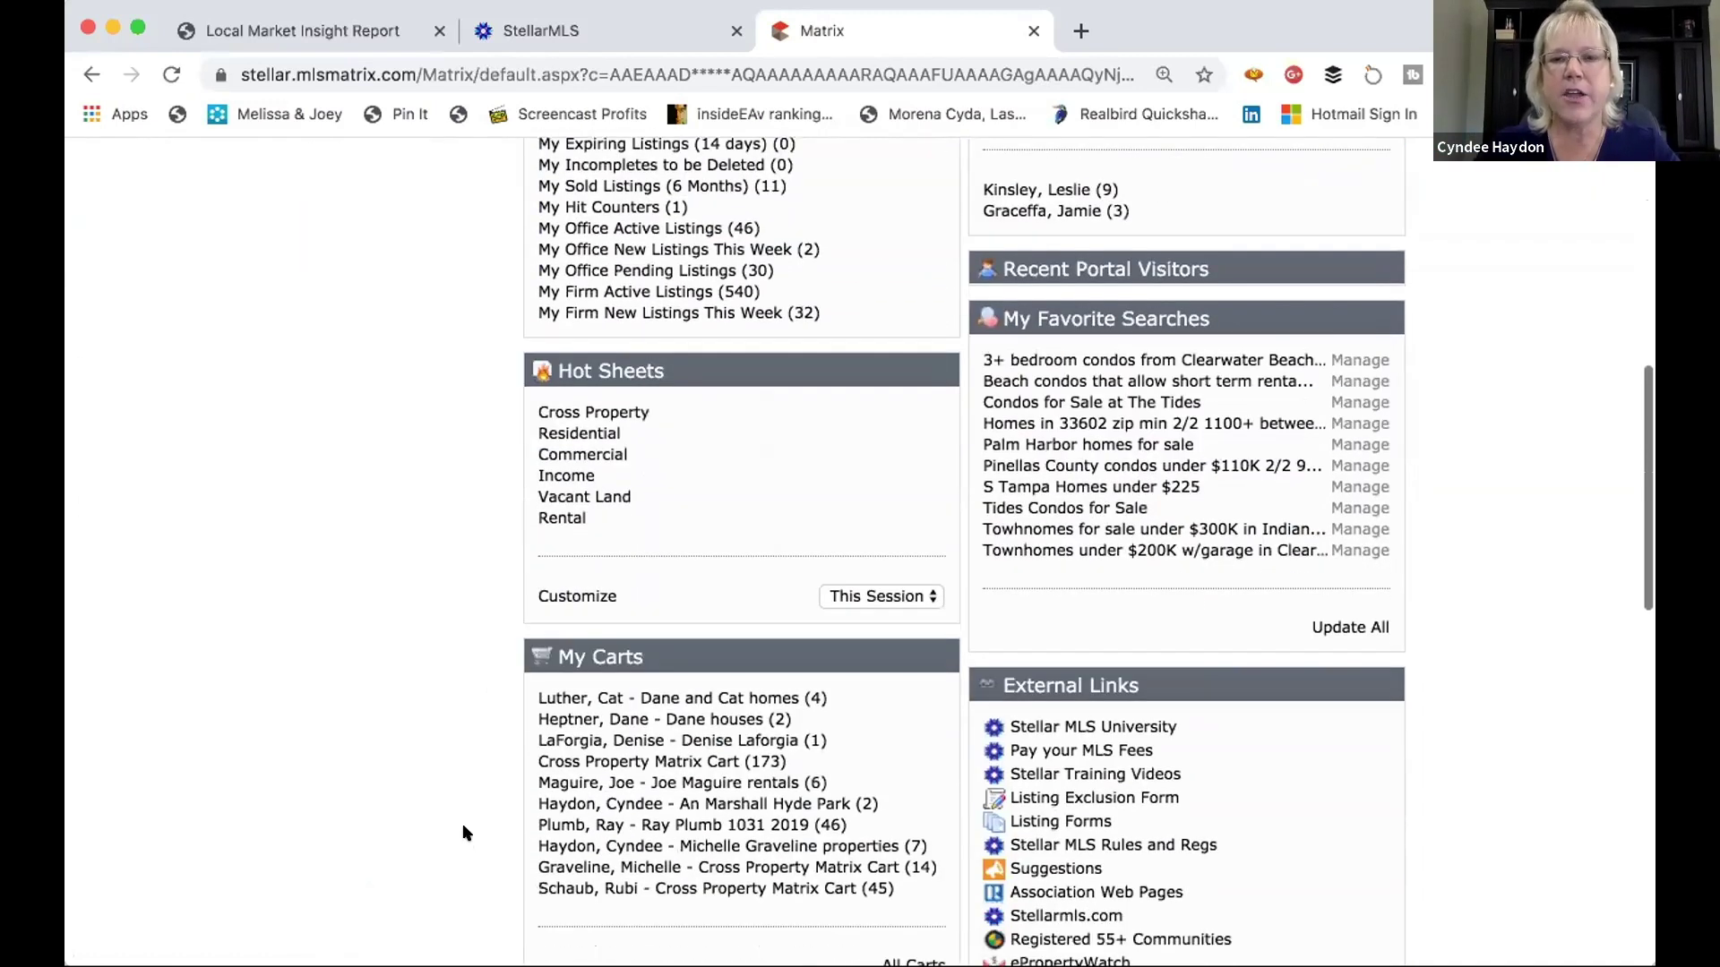
pyautogui.scroll(3, 472, 777)
pyautogui.scroll(5, 491, 709)
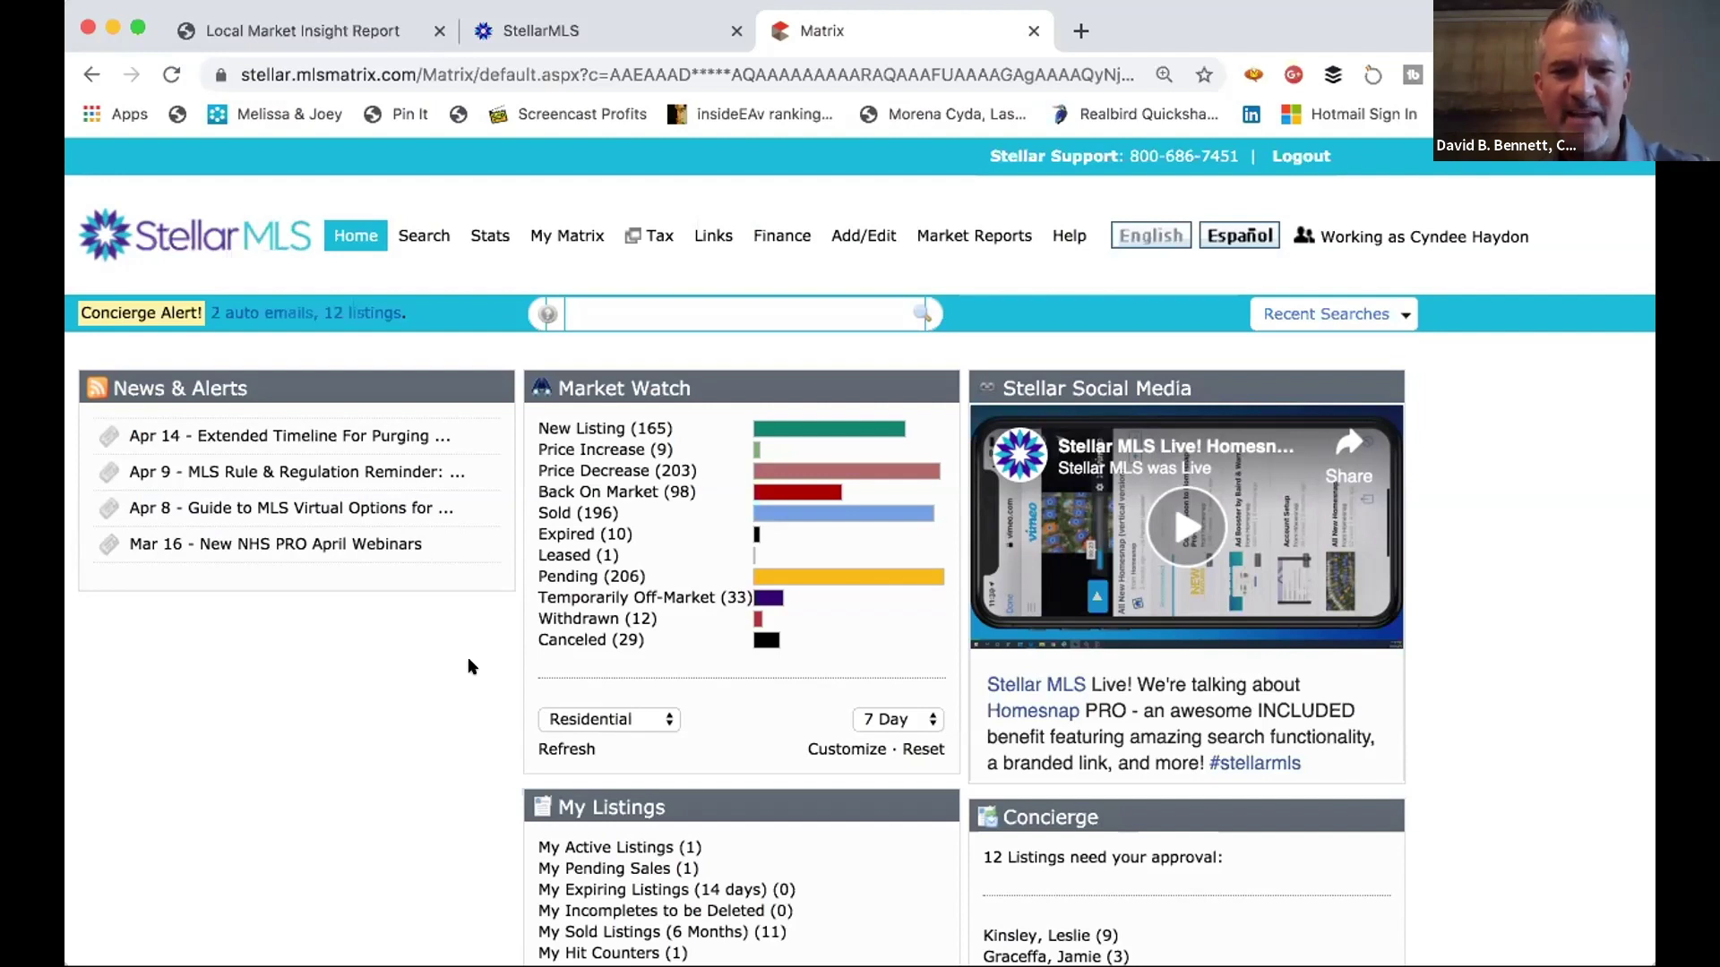
# Switch the Market Watch time period from 7 Day to 24 Hour
pyautogui.click(892, 719)
pyautogui.click(891, 655)
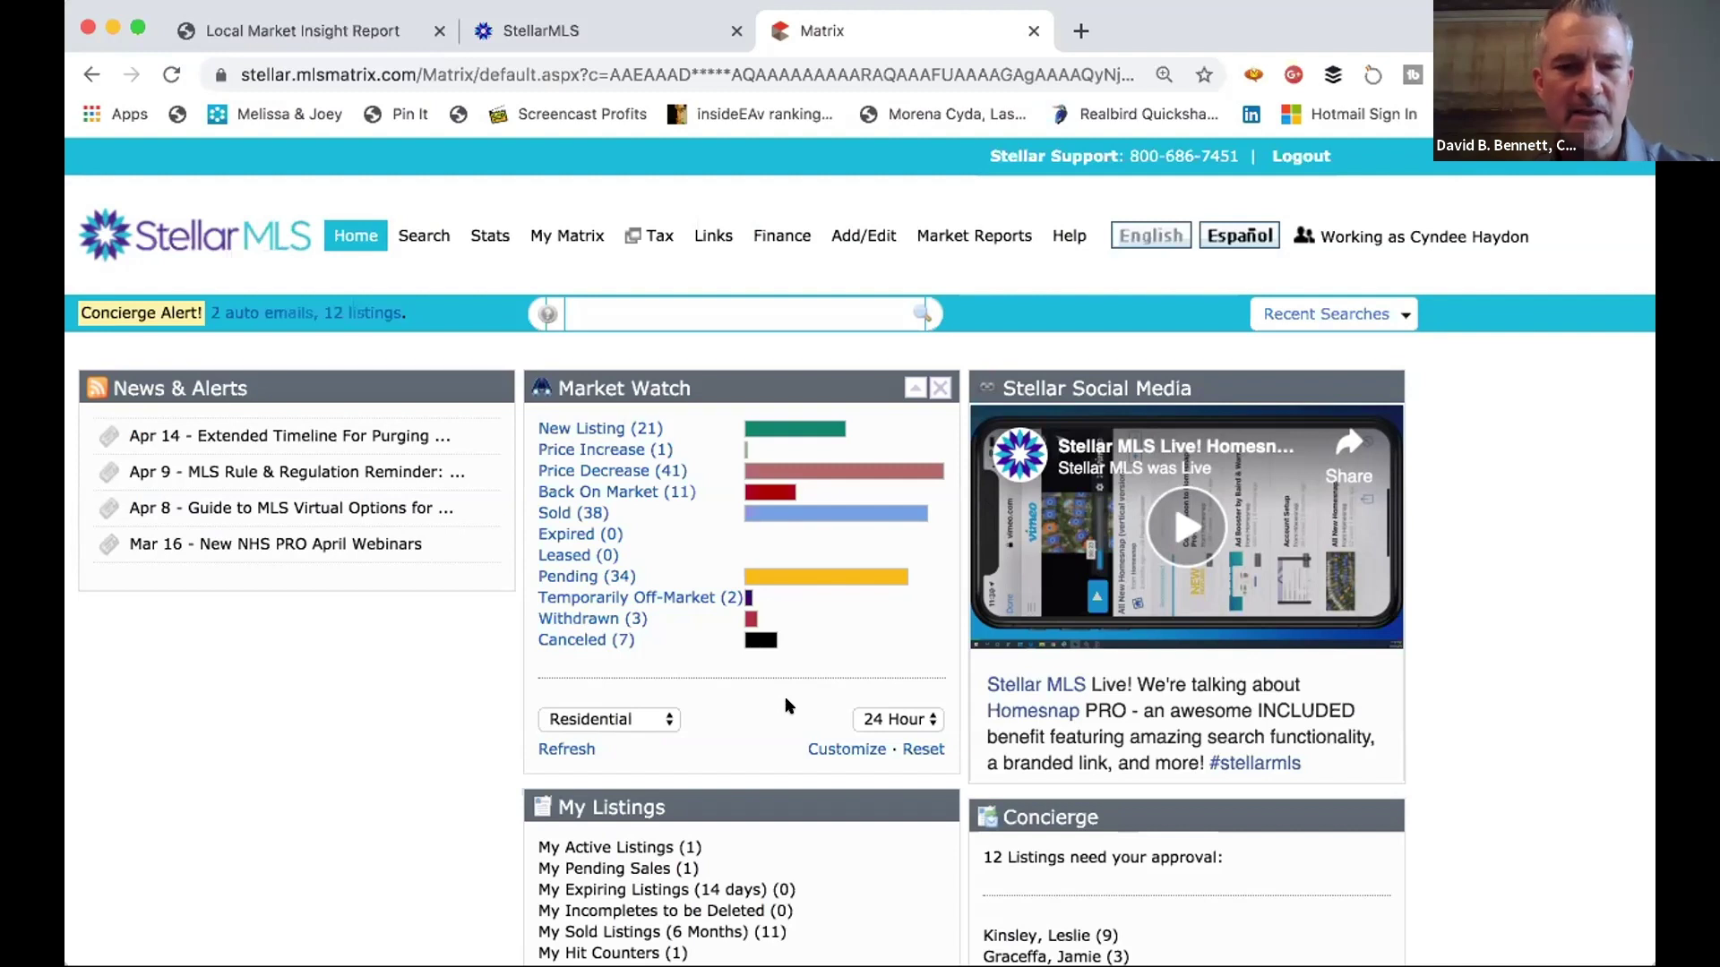
pyautogui.click(845, 748)
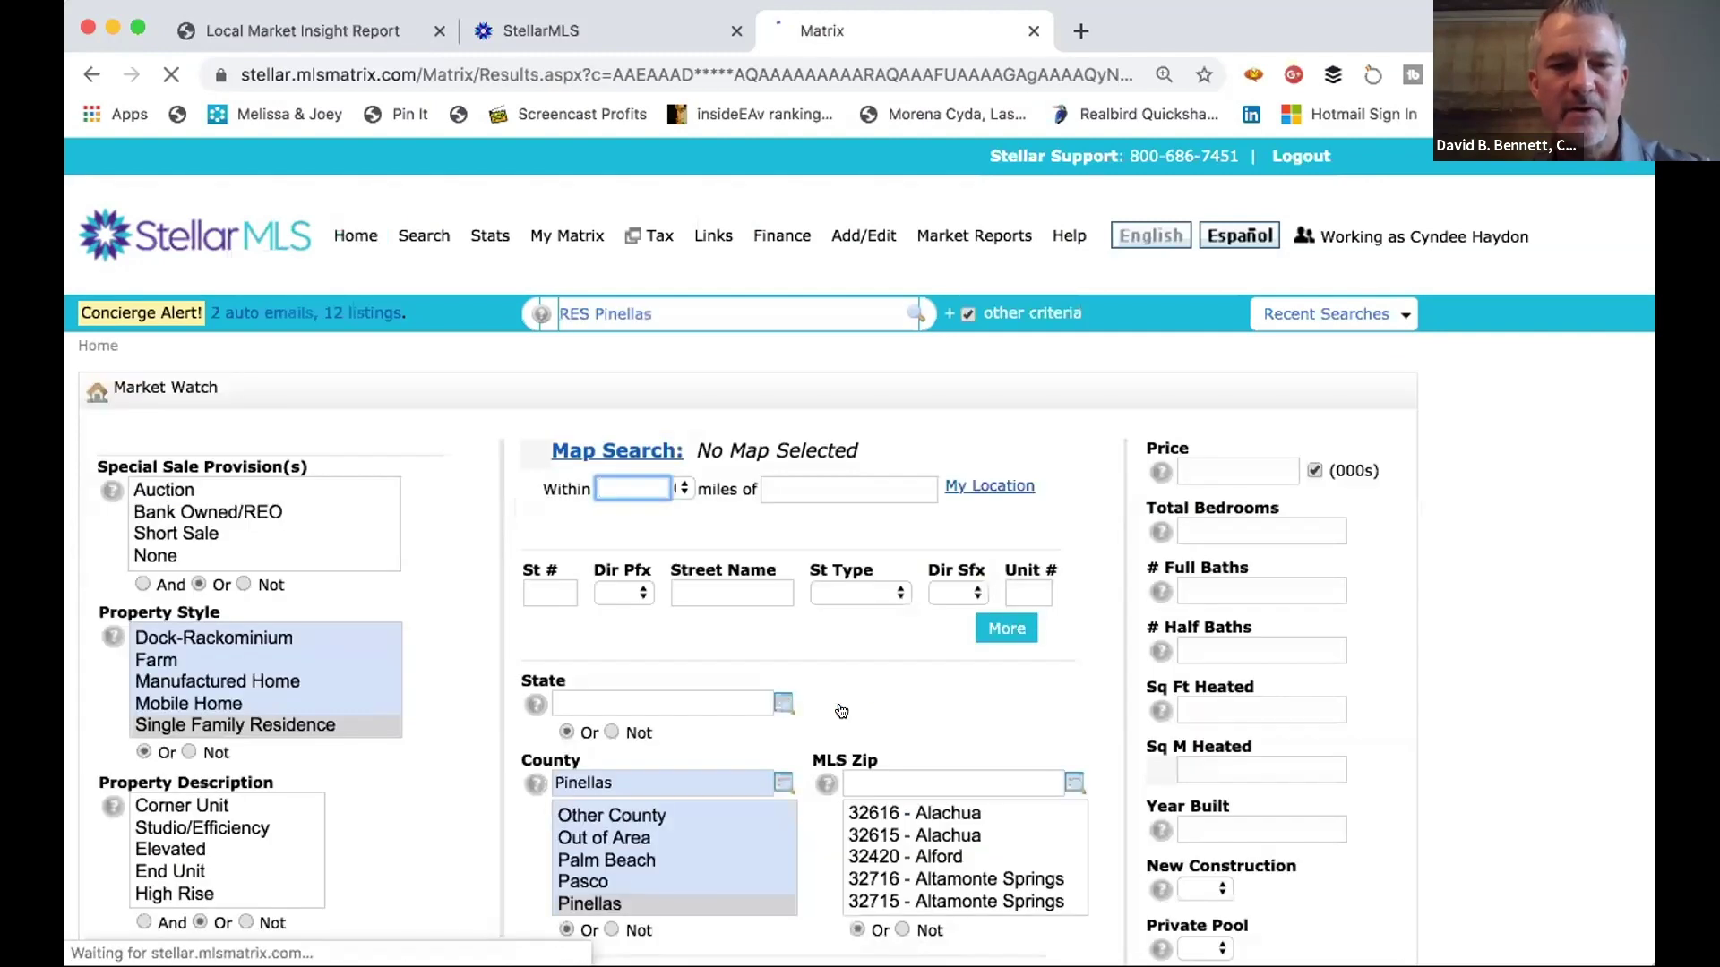
pyautogui.click(609, 783)
pyautogui.scroll(-1, 502, 797)
pyautogui.press('BackSpace')
pyautogui.press('BackSpace')
pyautogui.press('BackSpace')
pyautogui.press('BackSpace')
pyautogui.press('BackSpace')
pyautogui.press('BackSpace')
pyautogui.click(92, 75)
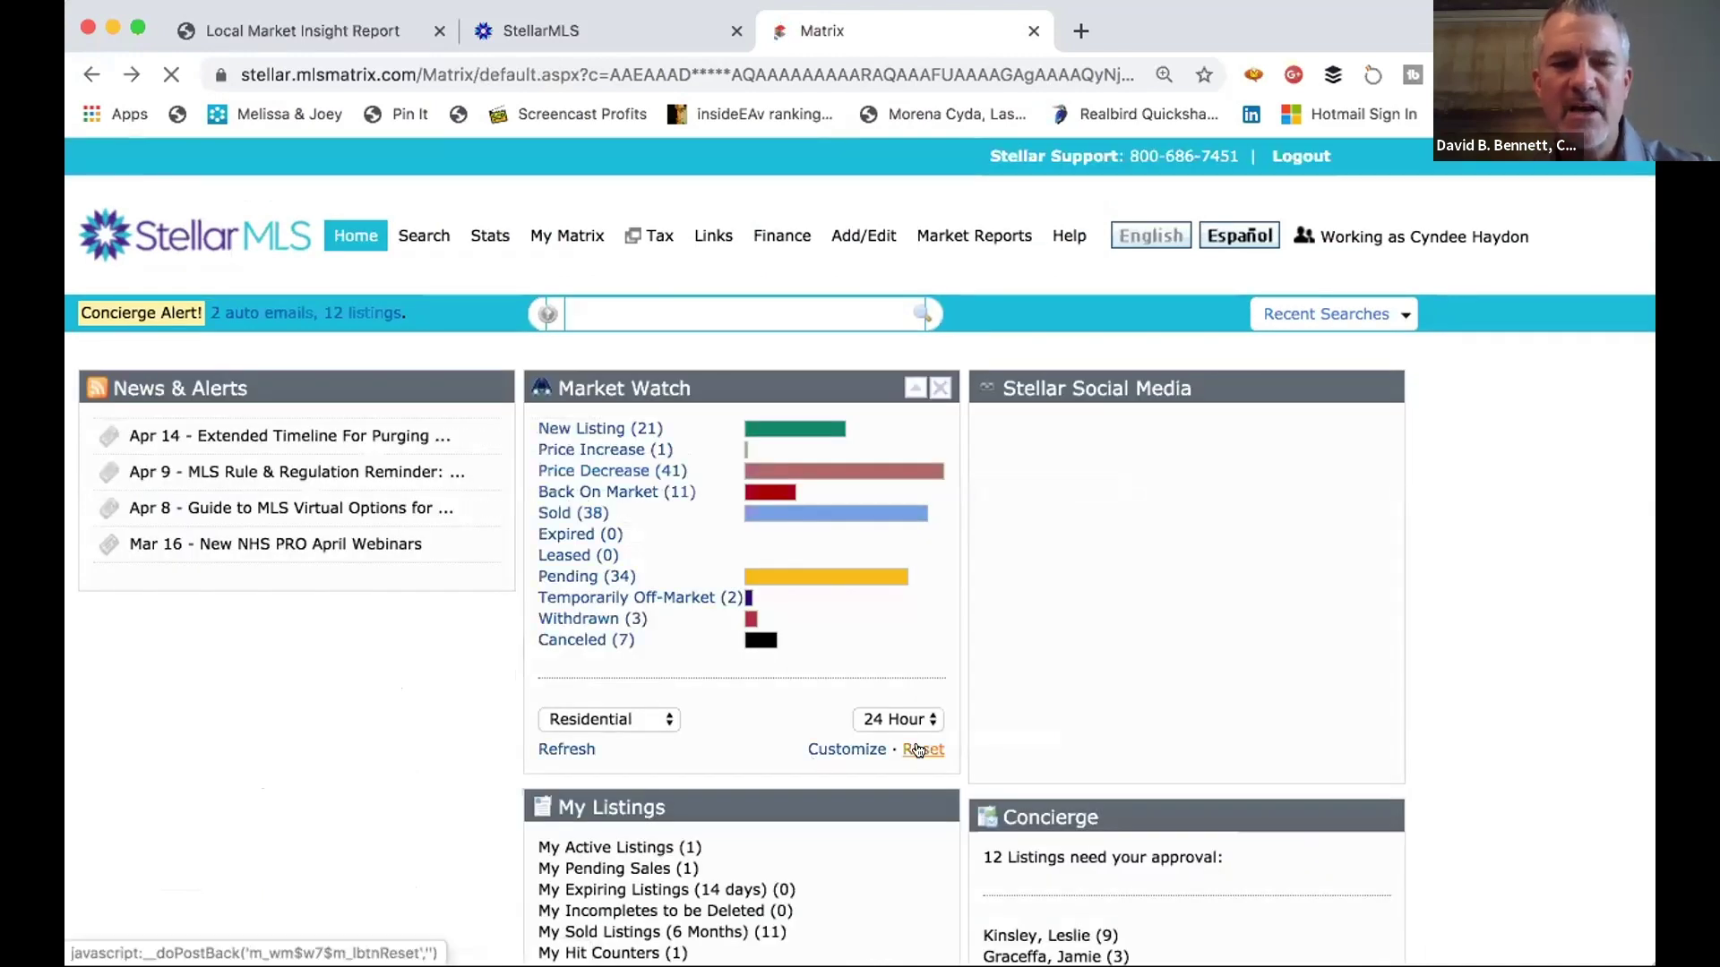
# Reset Market Watch to its default marketwide criteria
pyautogui.click(917, 749)
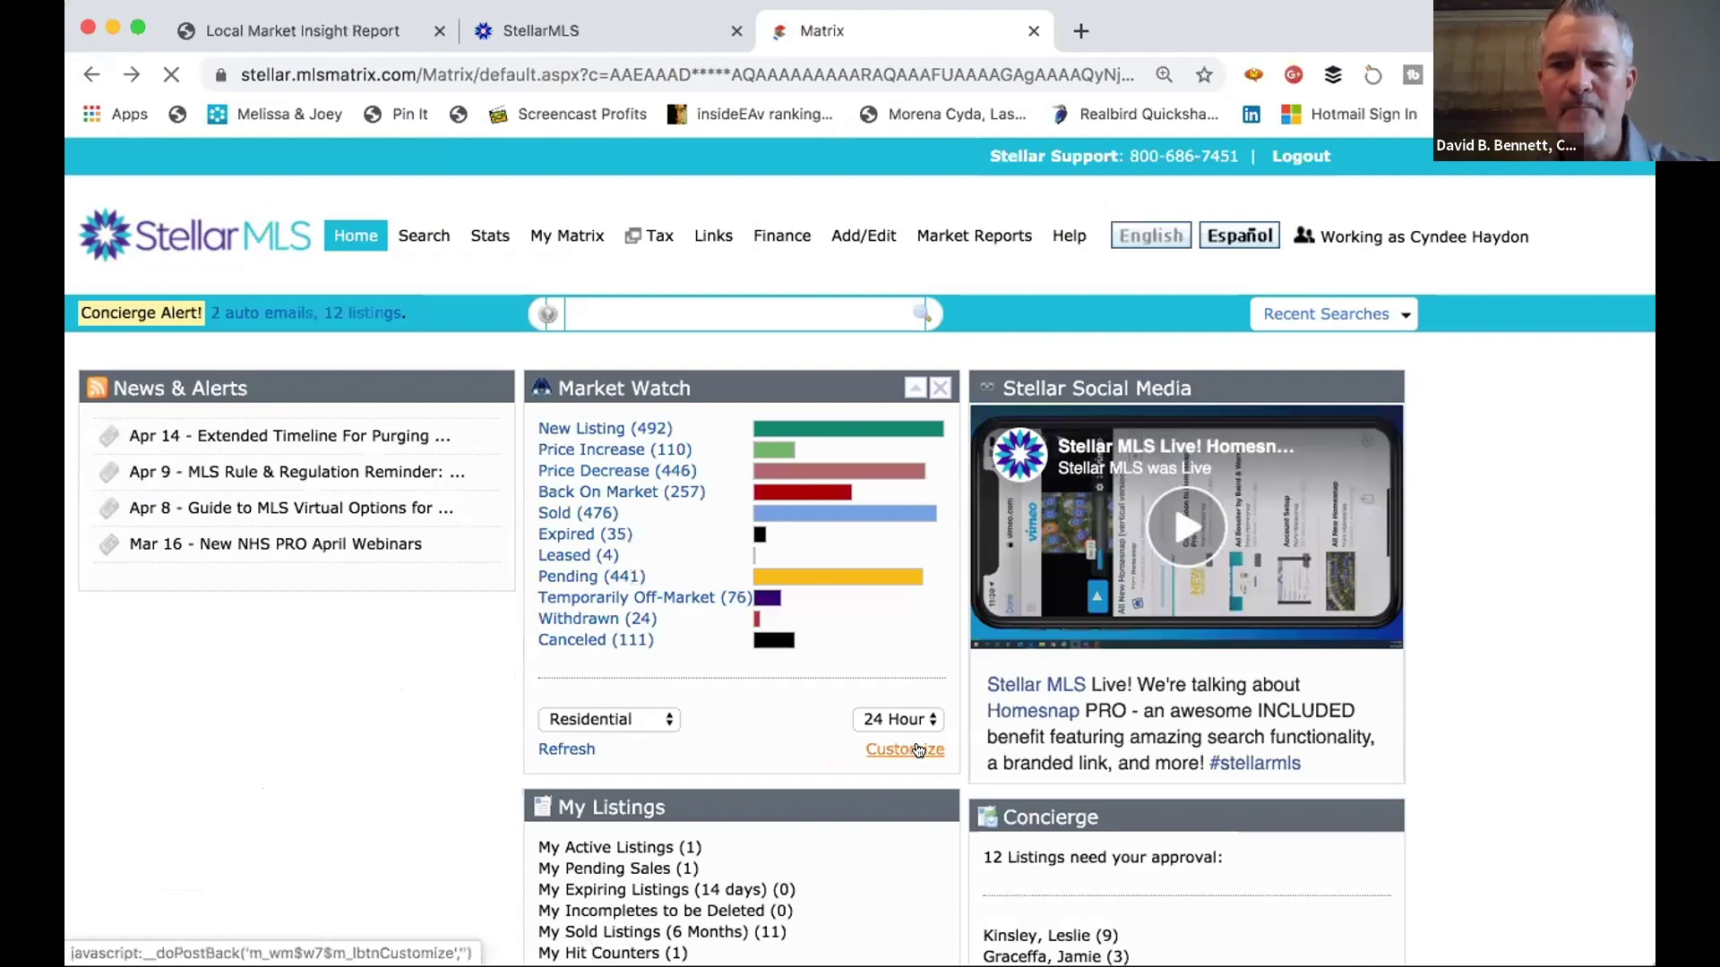